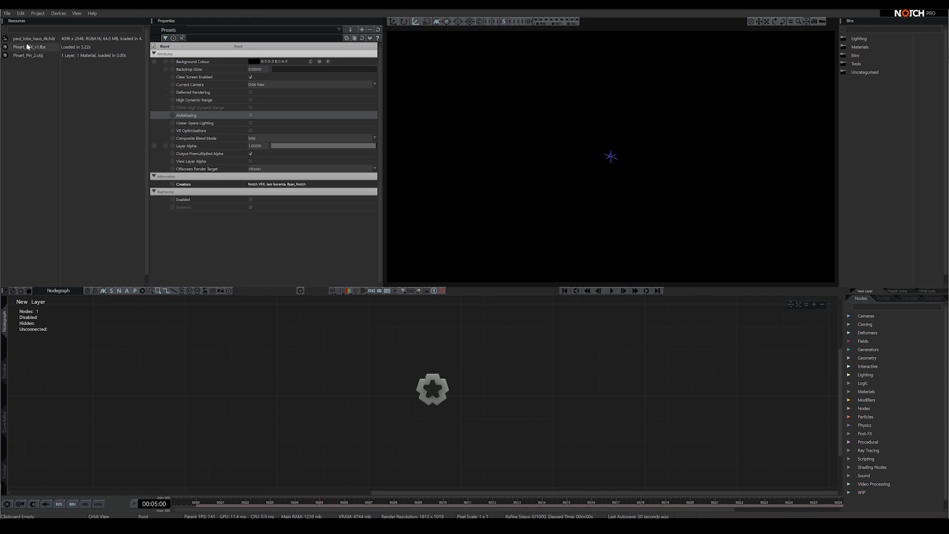
Step: Add the Pinart_FBX_v1.fbx scene under the root node and disable the pCube4 mesh in its expanded hierarchy
drag(494, 378, 509, 407)
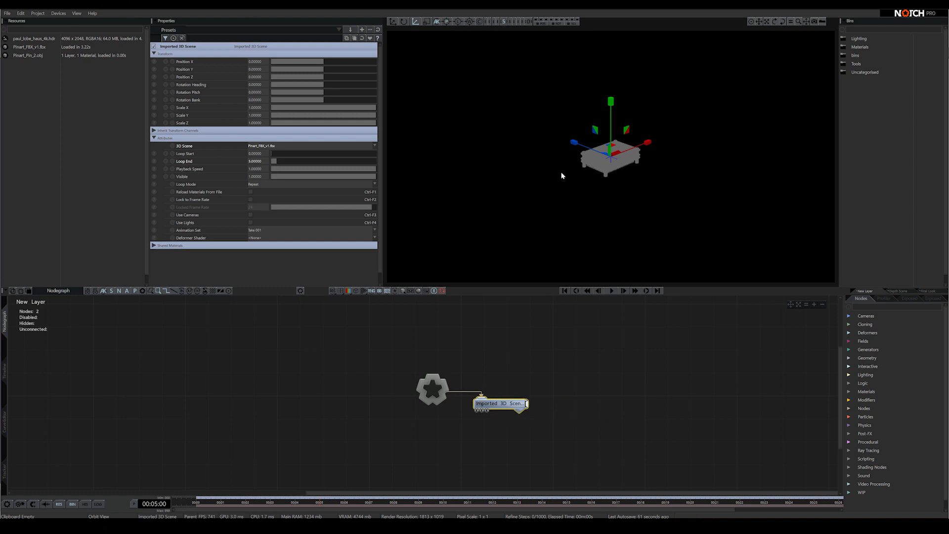
right_drag(564, 191, 527, 206)
scroll(617, 208, up, 4)
scroll(616, 208, up, 5)
right_drag(722, 209, 720, 226)
click(523, 408)
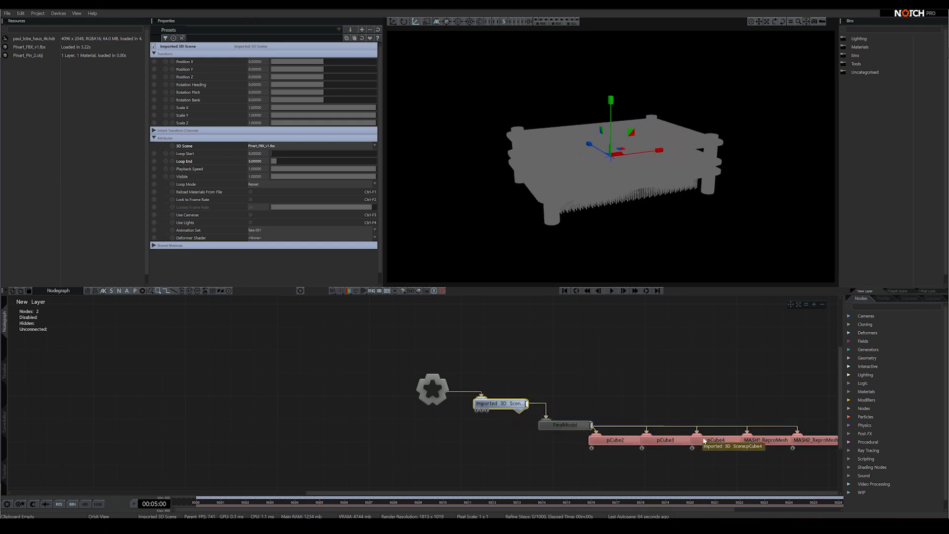
click(711, 439)
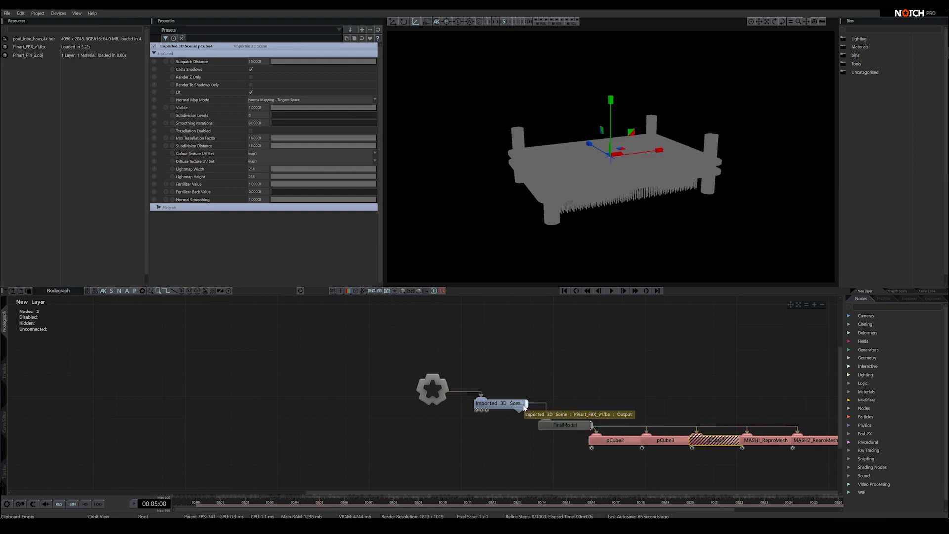
Step: Move the Imported 3D Scene node below and to the left of the root node to clear space in the nodegraph
drag(525, 404, 313, 468)
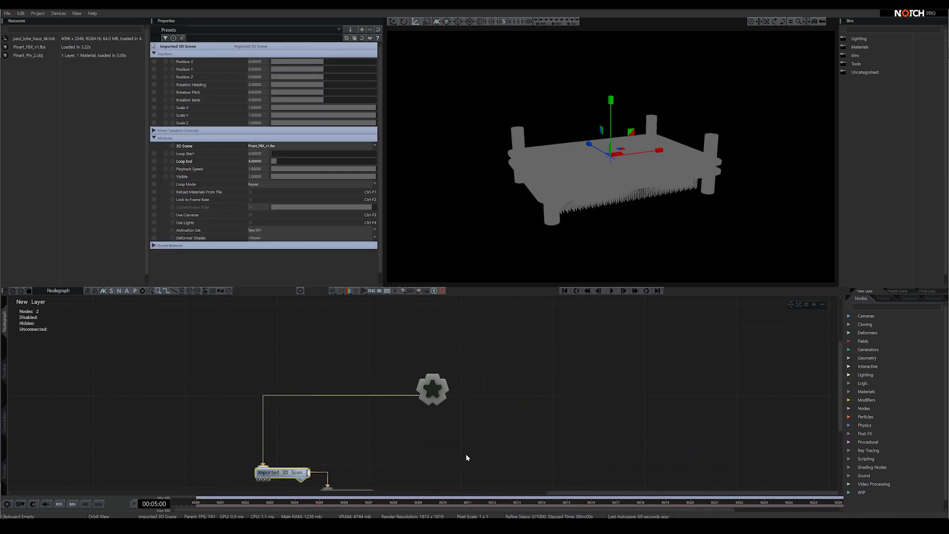
middle_drag(527, 444, 490, 407)
scroll(514, 389, down, 2)
middle_drag(586, 227, 608, 237)
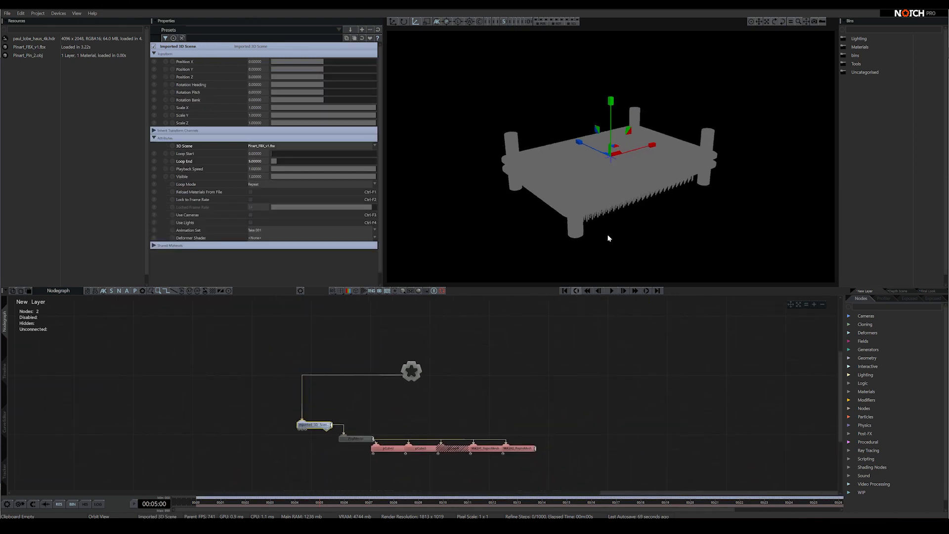
drag(608, 239, 663, 230)
click(659, 355)
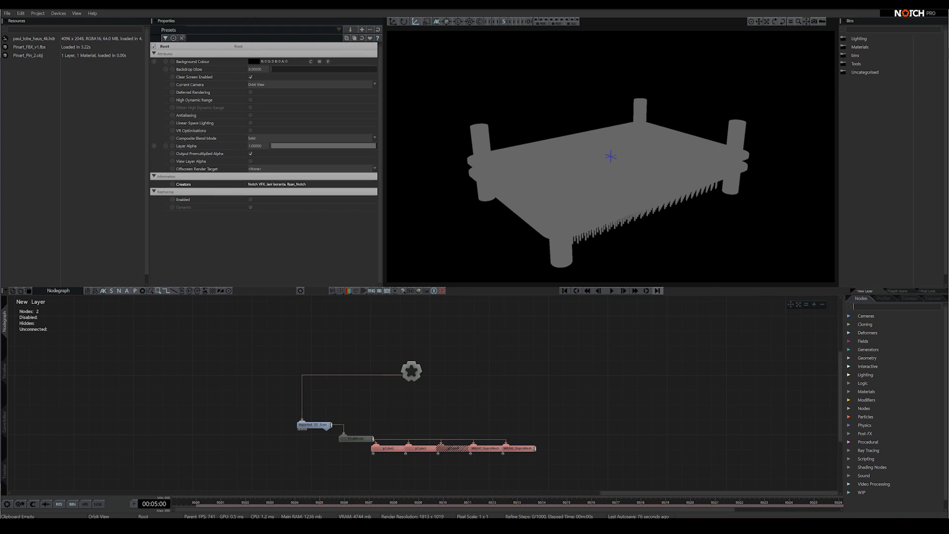
Step: Add a Sky Light node to the nodegraph and connect it to the root node
text(Sky)
drag(872, 341, 519, 393)
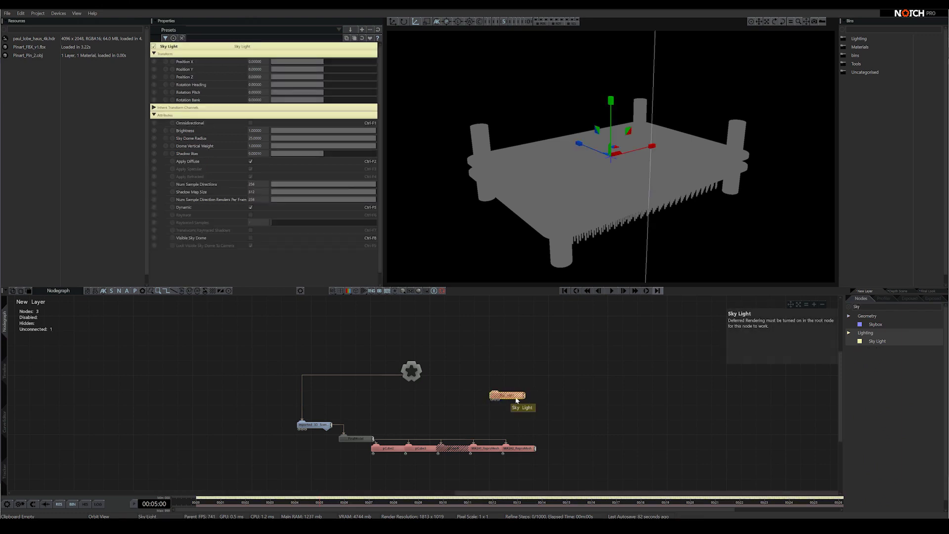
double_click(514, 396)
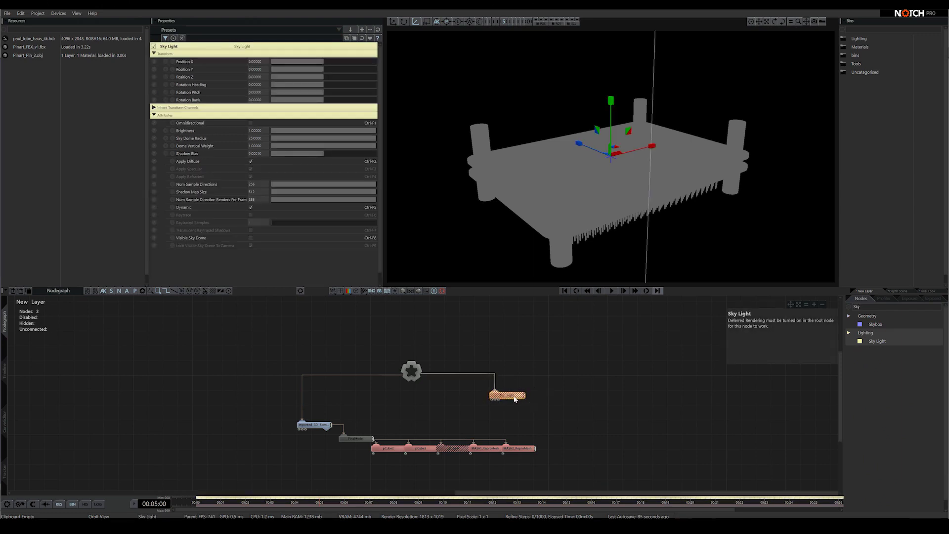
Step: Enable Deferred Rendering, High Dynamic Range and Linear Space Lighting on the root node
click(353, 307)
click(250, 92)
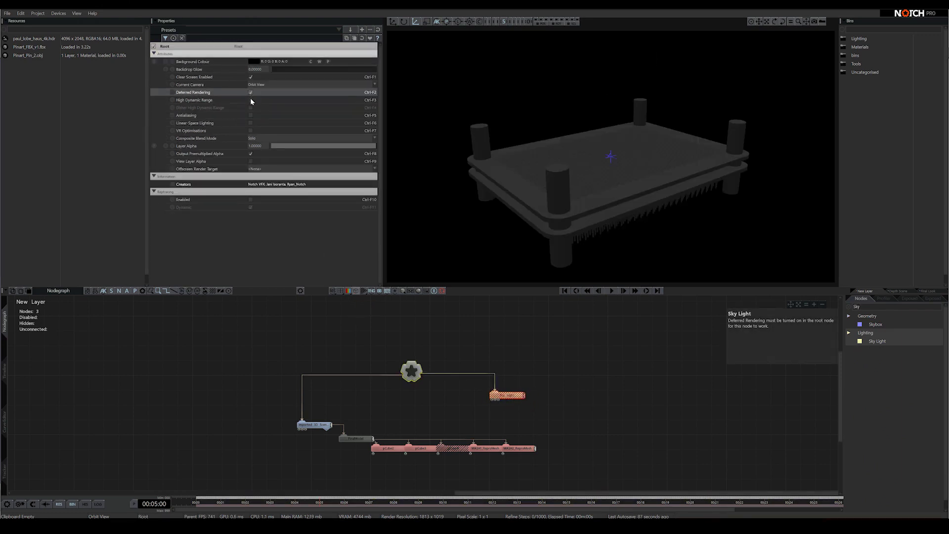
click(250, 100)
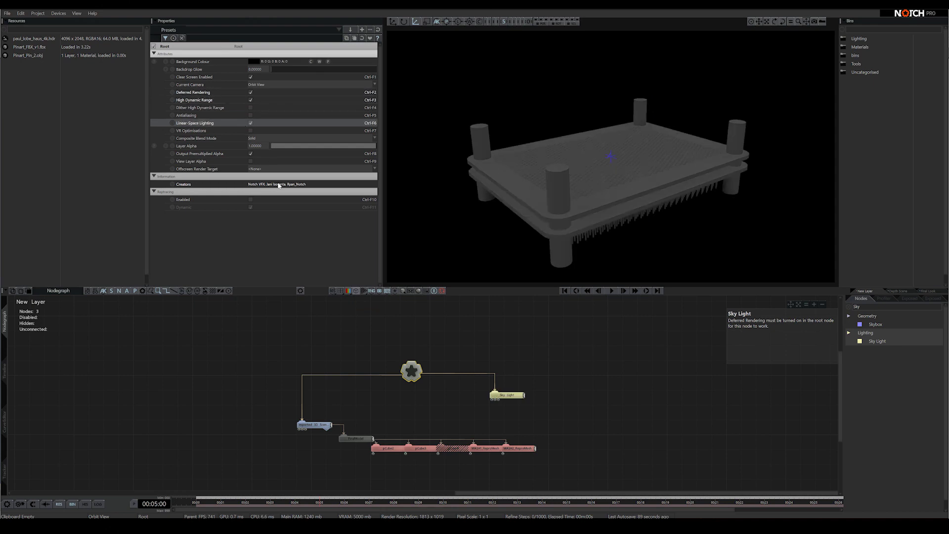
Step: Add an Environment Image node just below and to the left of the Sky Light node
scroll(473, 402, up, 5)
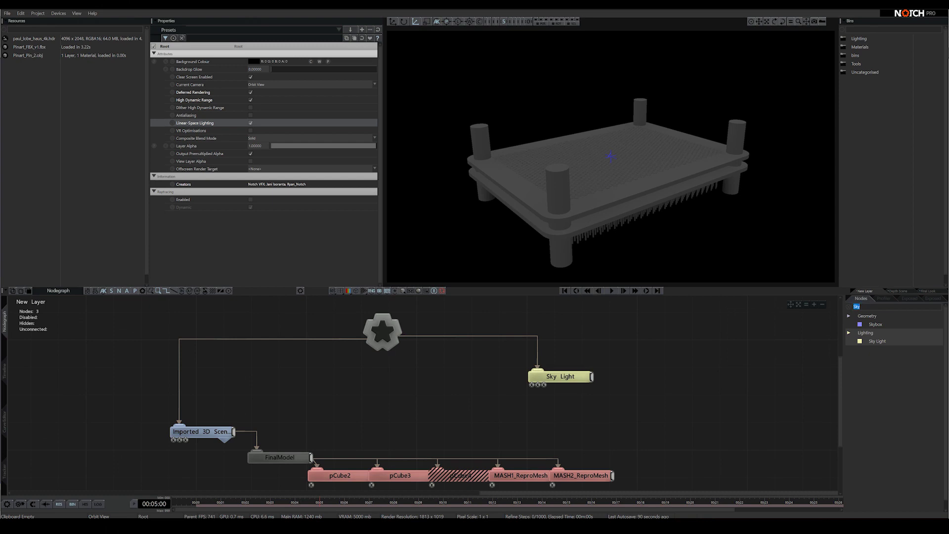
text(envi)
drag(885, 327, 467, 403)
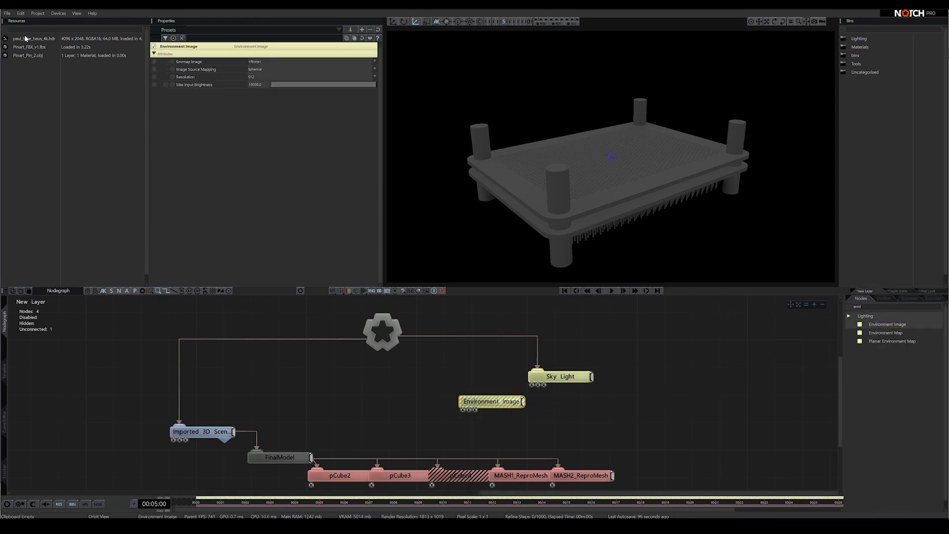
Step: Load paul_lobe_haus_4k.hdr in a Video Loader node feeding the Environment Image, and link the Environment Image to the Sky Light
drag(27, 39, 218, 224)
drag(361, 378, 396, 399)
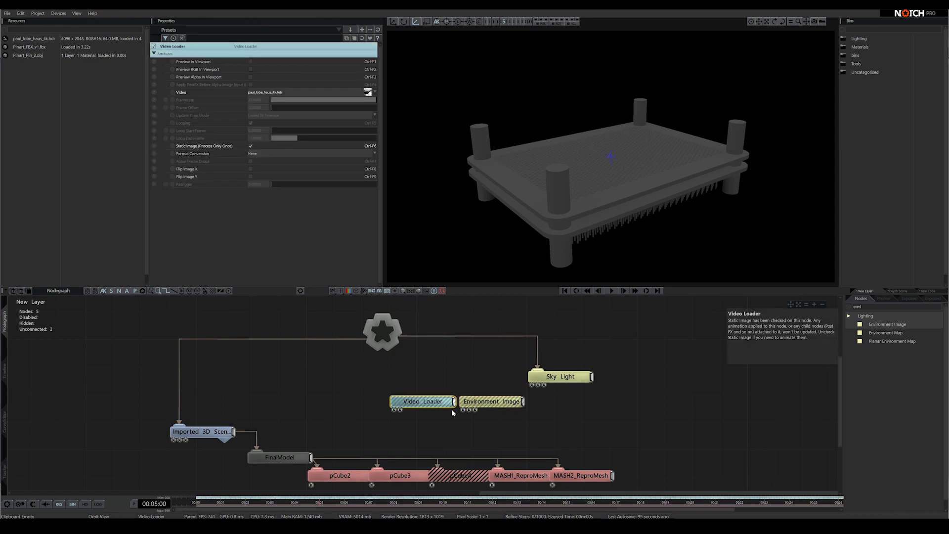
drag(476, 411, 538, 384)
middle_drag(507, 173, 682, 199)
scroll(681, 199, down, 3)
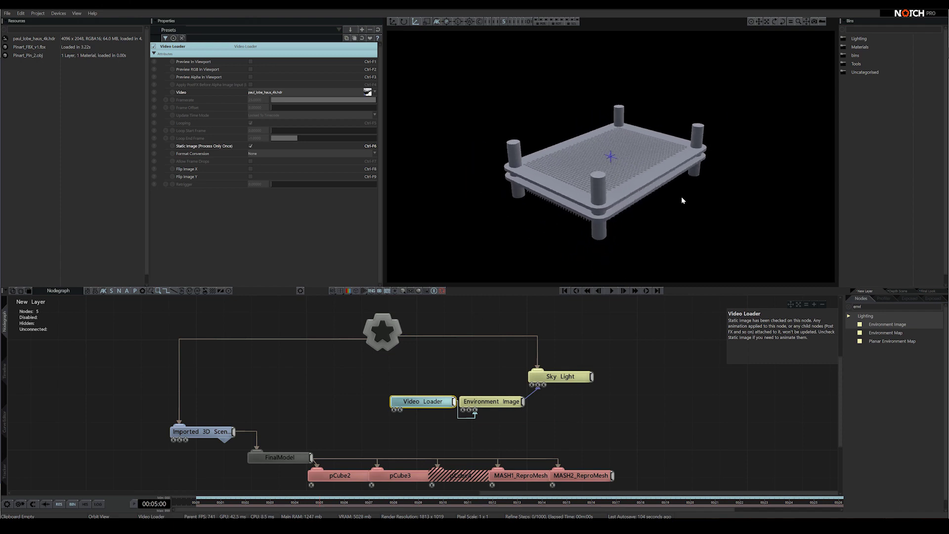
Step: Make the Sky Light omnidirectional and turn on its Visible Sky Dome
click(706, 397)
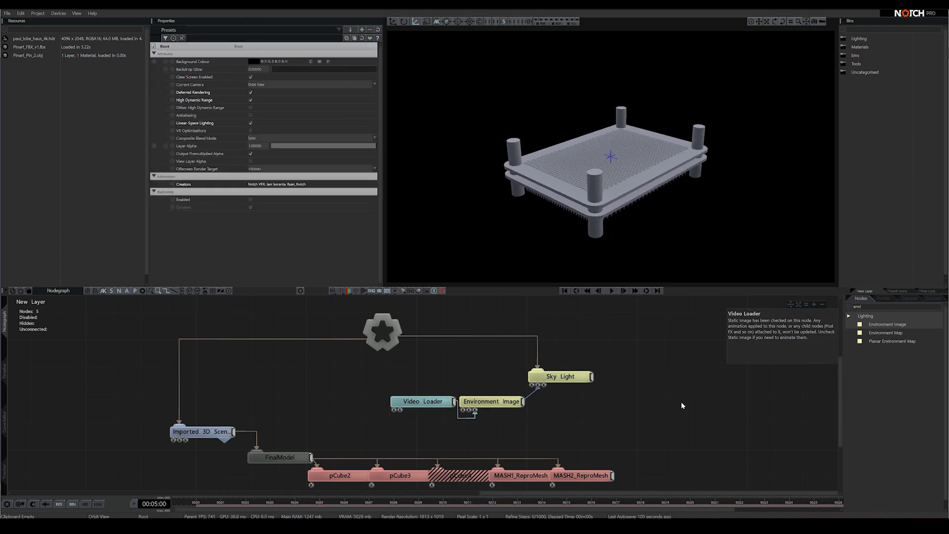
click(585, 379)
click(251, 123)
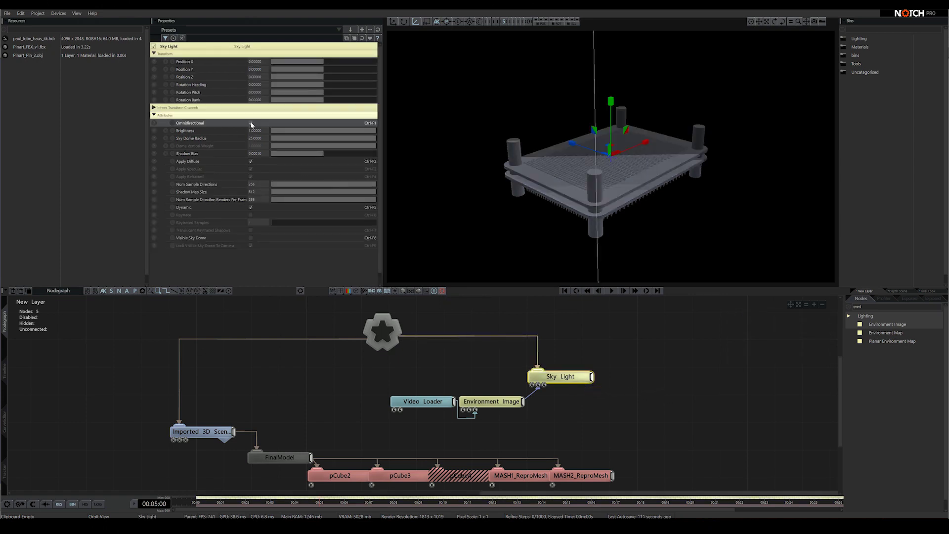
click(250, 238)
click(580, 333)
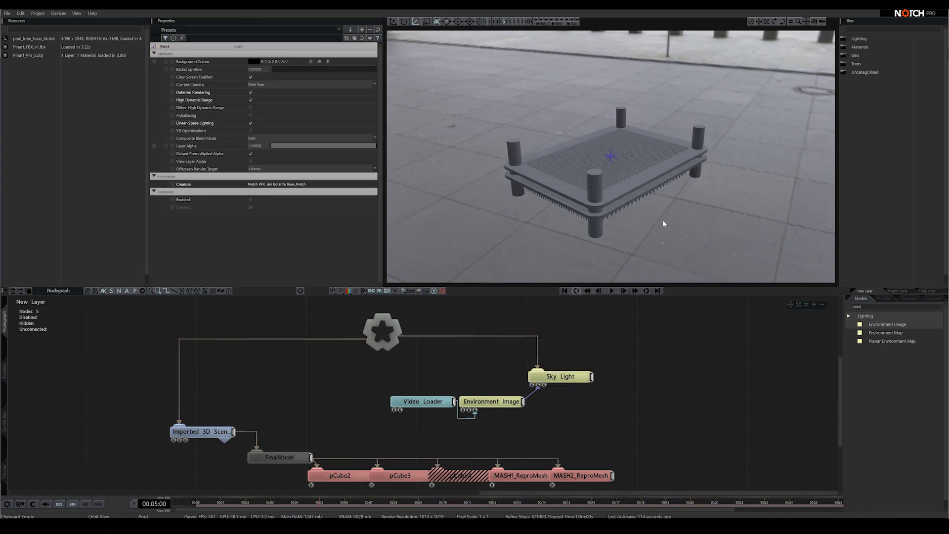
mouse_move(660, 220)
mouse_down()
mouse_move(606, 174)
mouse_move(710, 162)
mouse_move(643, 168)
mouse_move(603, 226)
mouse_move(646, 222)
mouse_up()
Step: Set the Sky Light's Num Sample Directions to 64
click(561, 376)
double_click(252, 184)
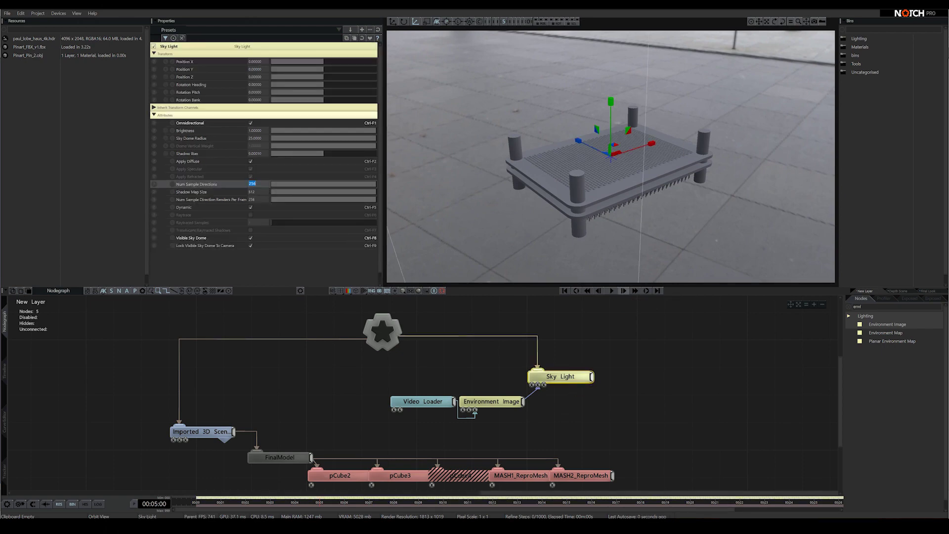
text(64)
key(Return)
drag(514, 200, 637, 208)
click(482, 423)
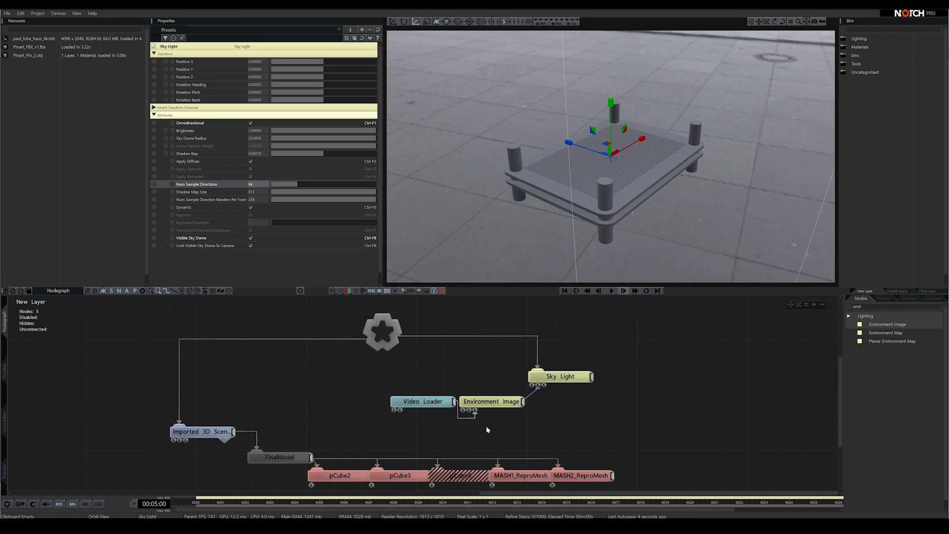
Step: Move the Video Loader and Environment Image nodes together slightly farther left of the Sky Light
drag(496, 428, 389, 395)
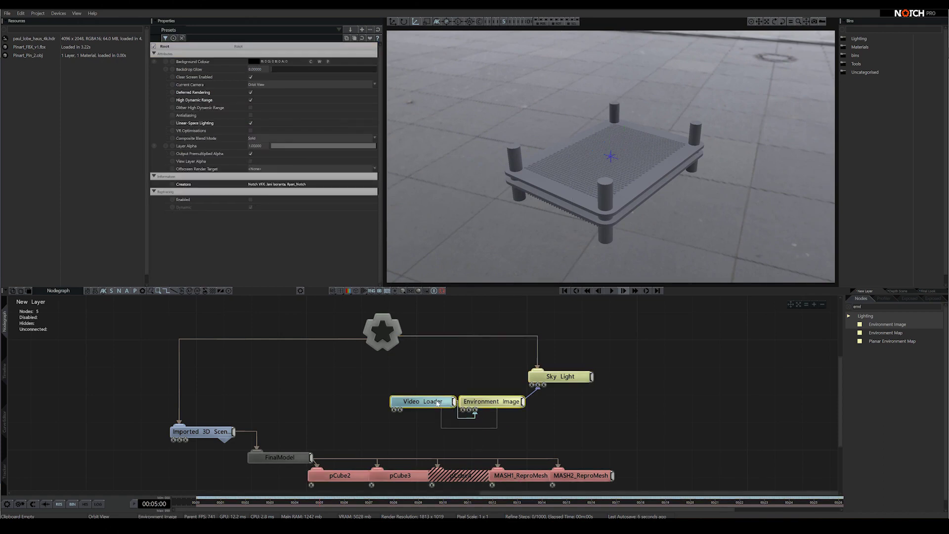
drag(471, 403, 457, 403)
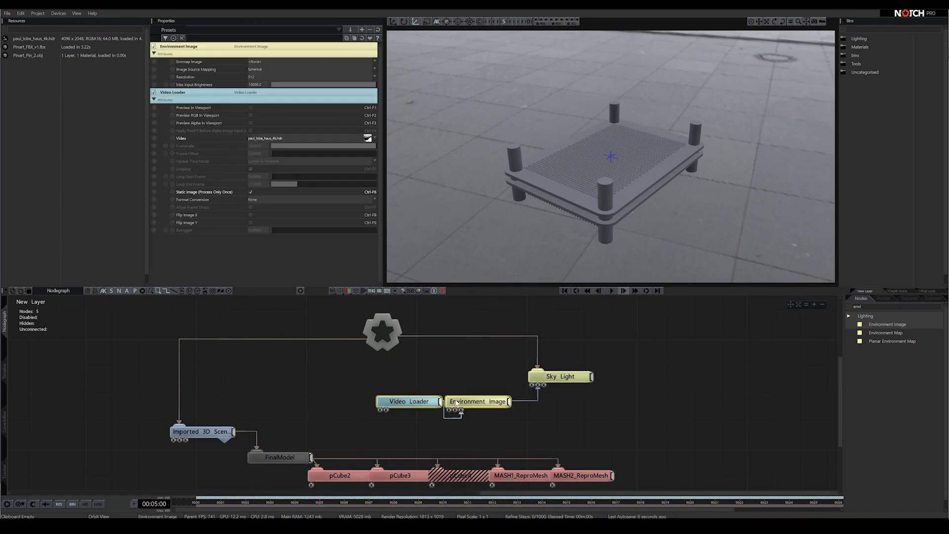
click(612, 419)
Step: Add a Point Cache node connected to the root and a Bounding Box node linked to the Point Cache's bounding box input
text(Point)
drag(879, 383, 280, 381)
click(858, 307)
text(Bound)
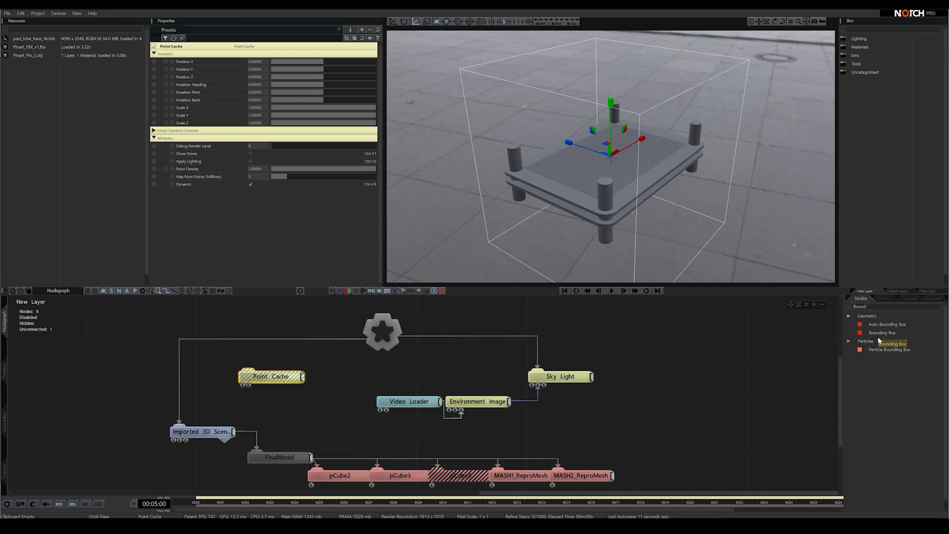
drag(882, 334, 351, 366)
drag(193, 374, 248, 385)
click(277, 376)
key(r)
click(298, 357)
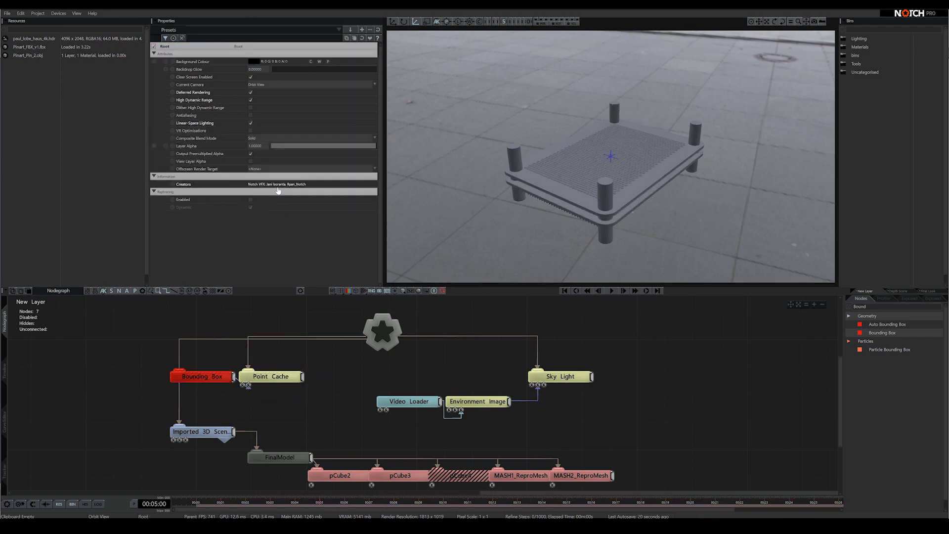
Step: Set the Point Cache's Point Density to 0.4 and enable Apply Lighting, keeping the node beside the Bounding Box
drag(271, 379, 275, 399)
click(275, 401)
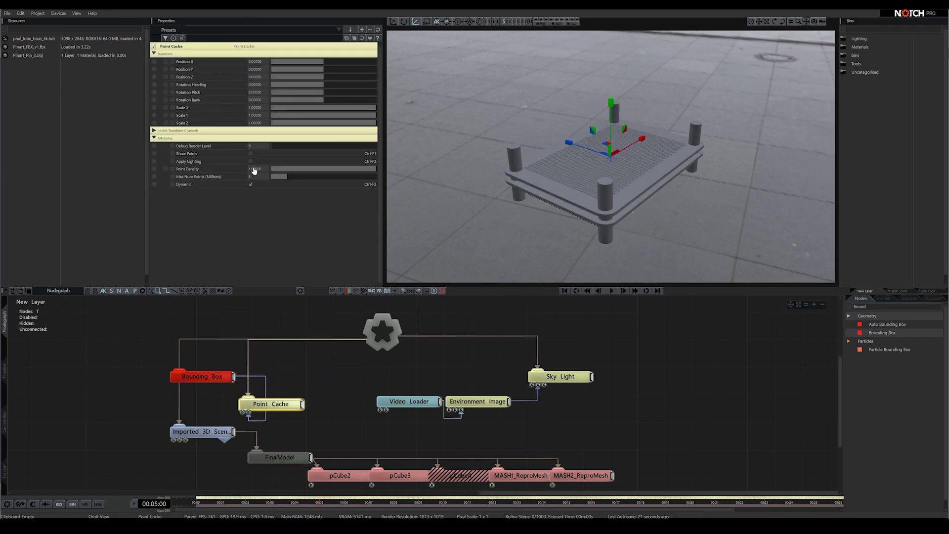
double_click(254, 170)
text(0.4)
key(Return)
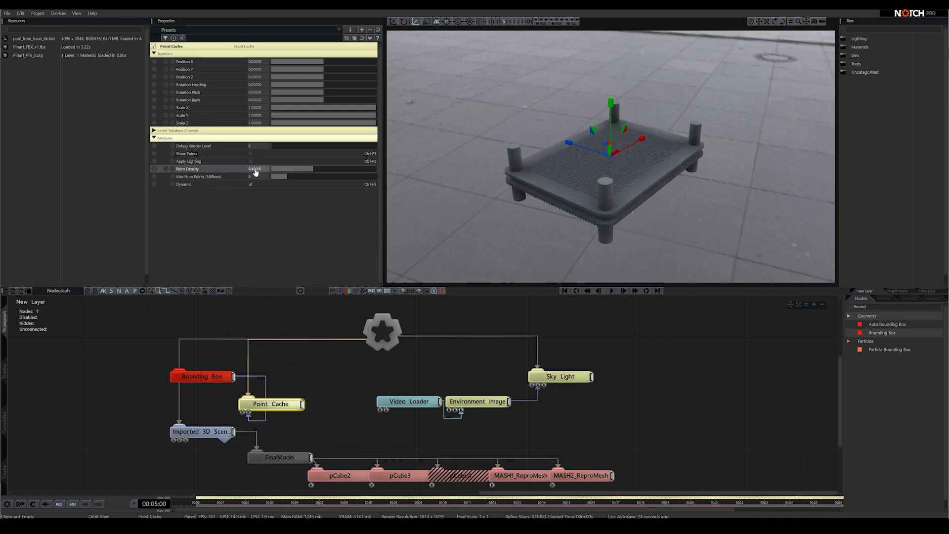
click(250, 161)
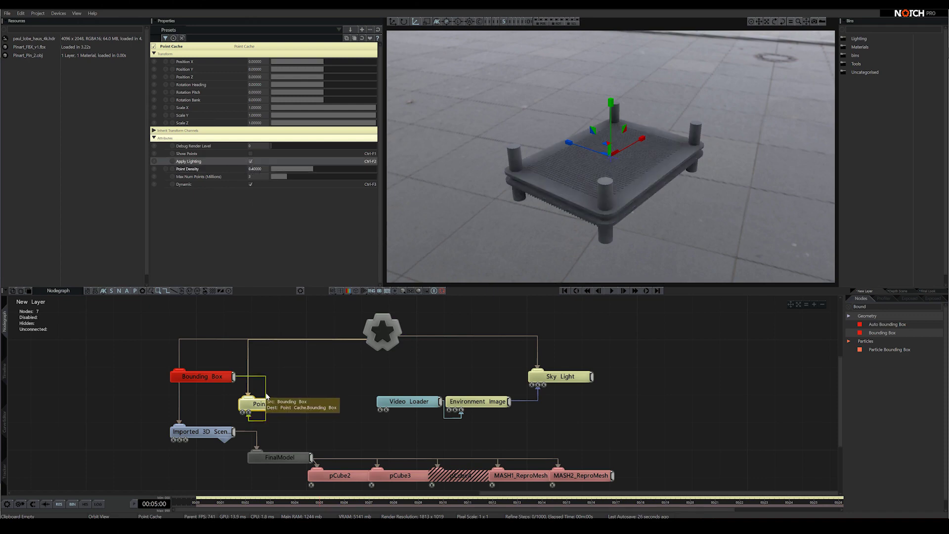
mouse_move(271, 406)
mouse_down()
mouse_move(270, 380)
mouse_move(283, 400)
mouse_up()
click(345, 384)
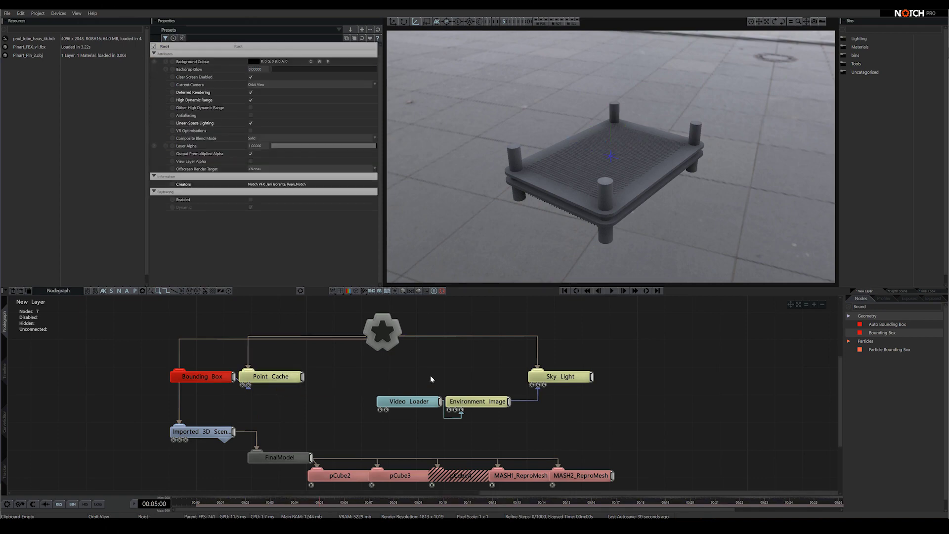
Step: Move the Imported 3D Scene node and its mesh hierarchy farther down below the Bounding Box node
scroll(597, 412, down, 3)
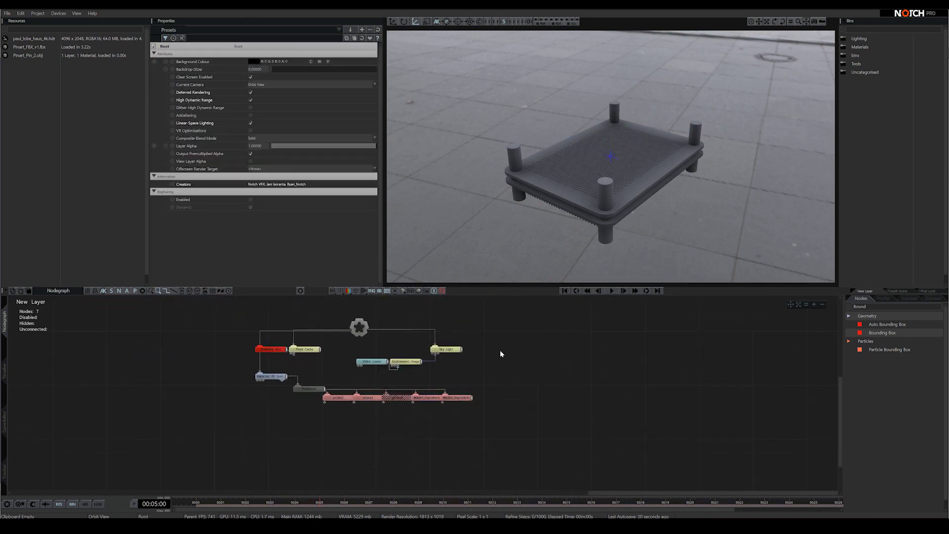
click(270, 388)
drag(270, 389, 271, 402)
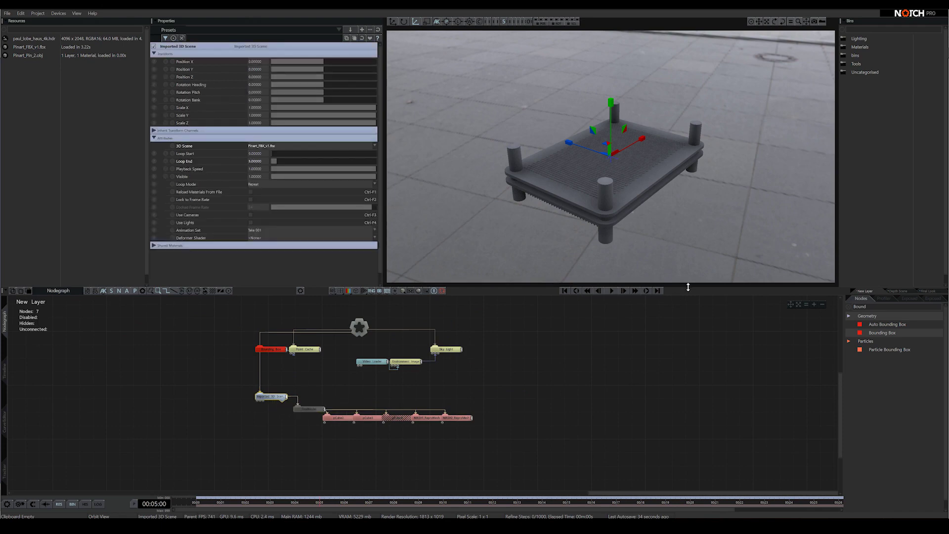
click(429, 417)
Step: Switch the viewport transform gizmo to move mode and examine the lit pin-art model up close
drag(698, 250, 522, 233)
scroll(522, 232, up, 2)
scroll(522, 232, up, 3)
click(389, 24)
drag(491, 197, 390, 155)
middle_drag(389, 159, 657, 222)
click(510, 402)
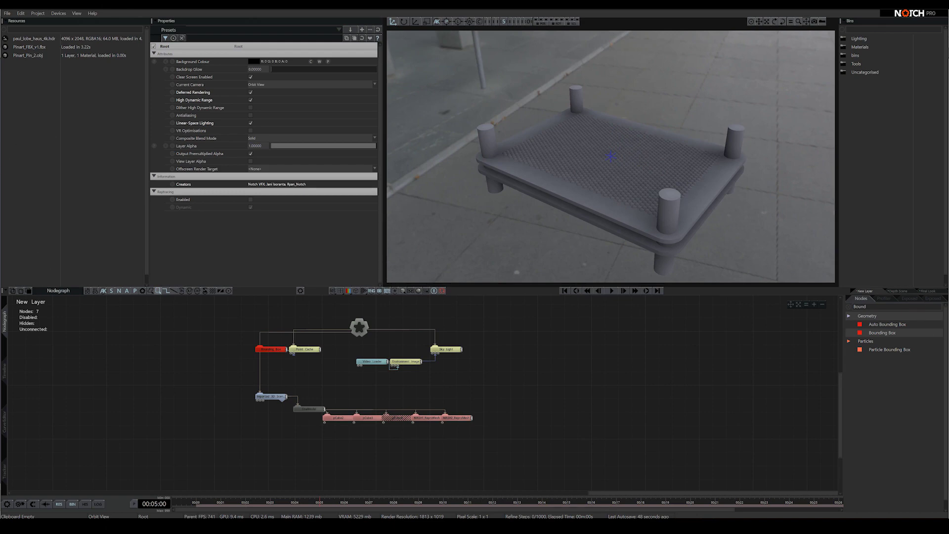
Step: Add a Cloner node connected to the root and attach Pinart_Pin_2.obj to it as a 3D object
text(Cloner)
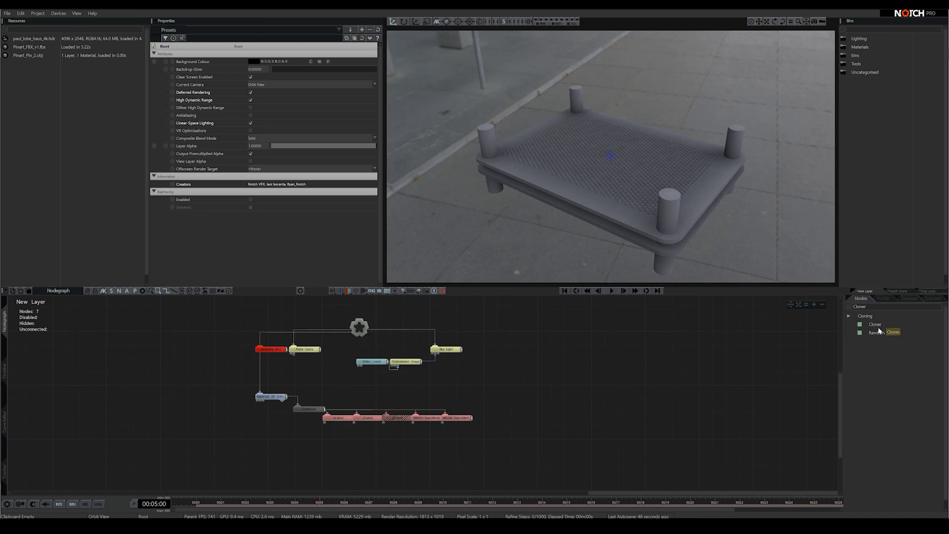
drag(879, 328, 545, 350)
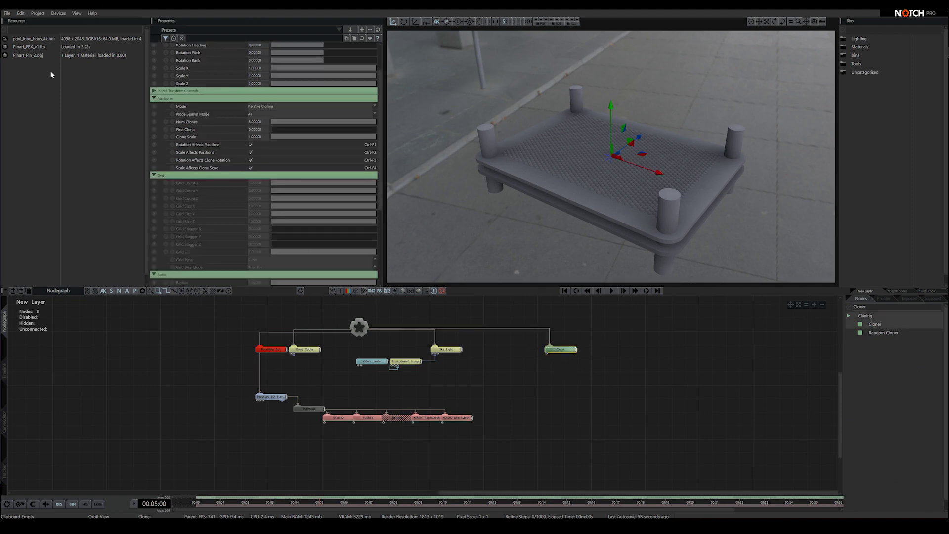
drag(36, 56, 616, 400)
drag(589, 344, 596, 347)
click(572, 392)
Step: Set the Cloner's Mode to 3D Grid
scroll(573, 386, up, 3)
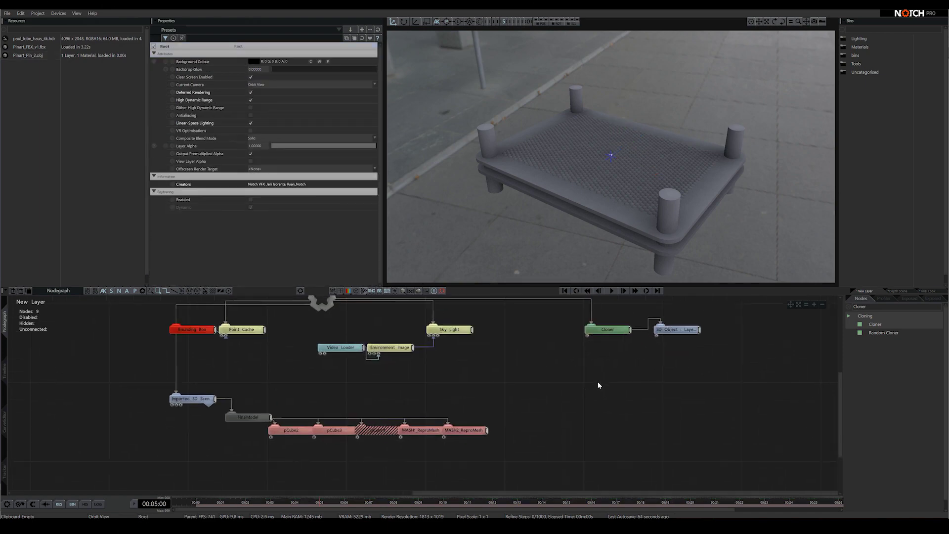
click(566, 357)
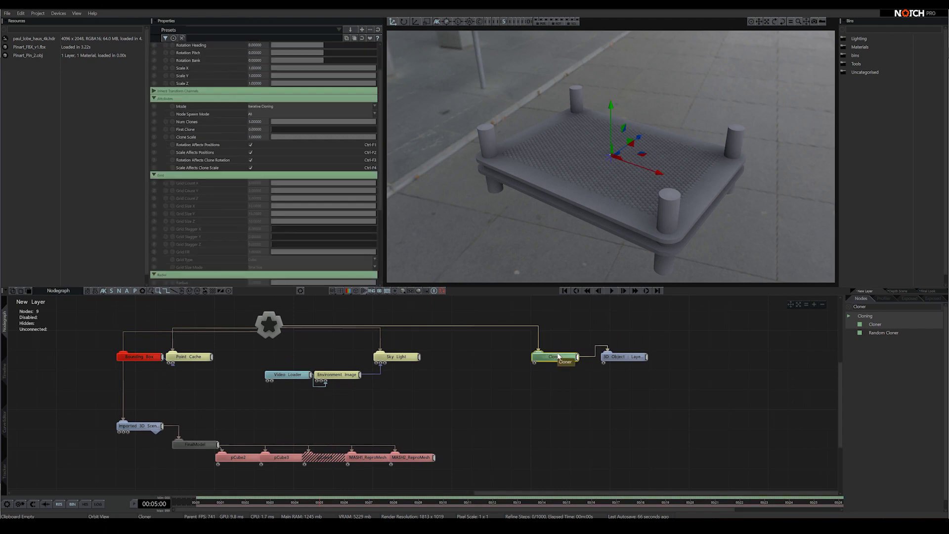
click(285, 110)
click(275, 121)
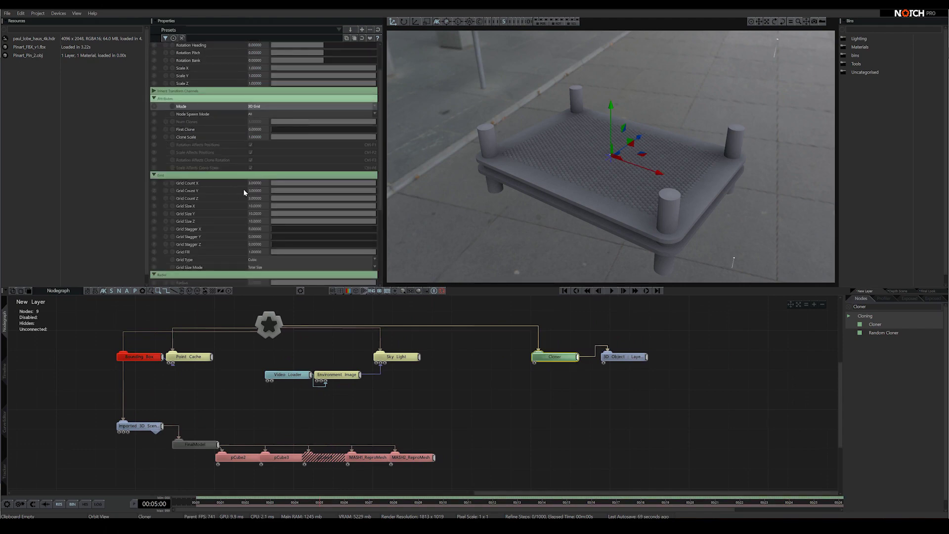
Step: Set the Cloner's Grid Count Y to 1
click(254, 191)
text(1)
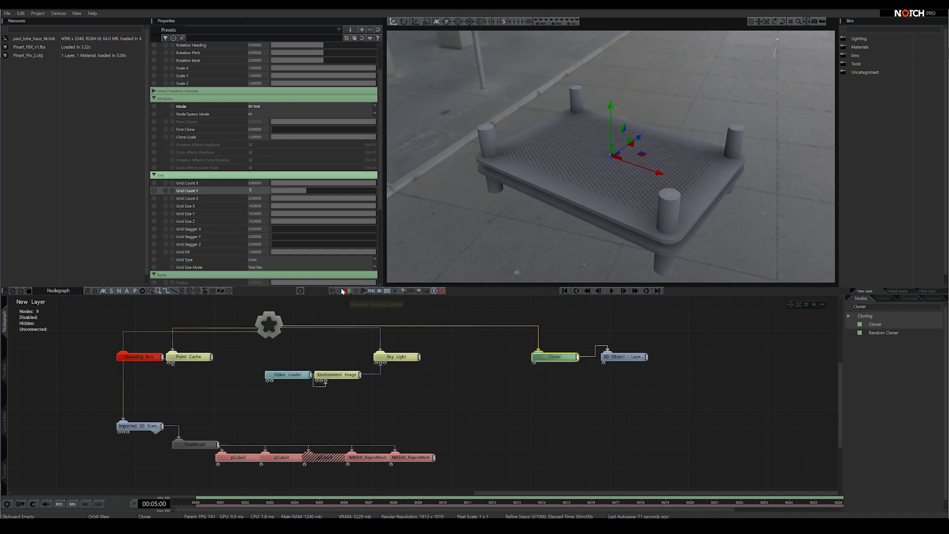
key(Return)
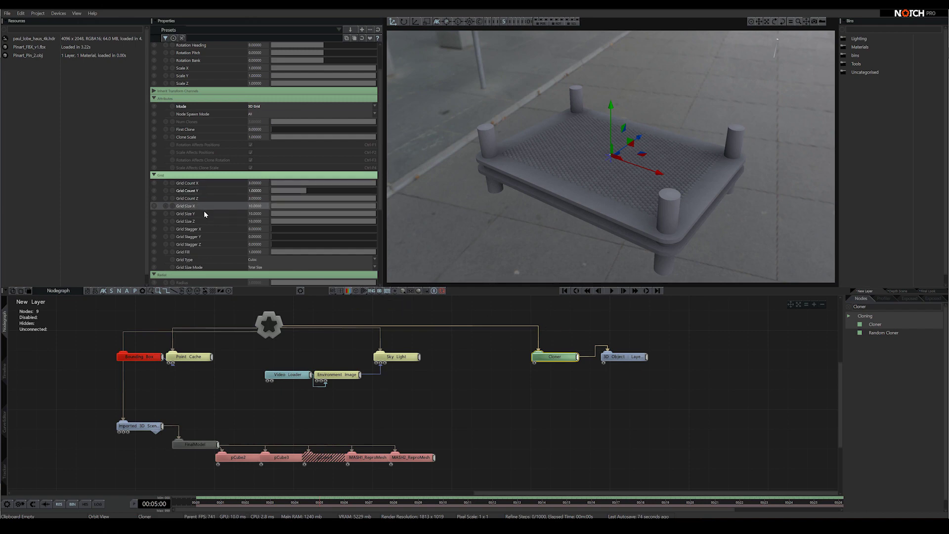
Step: Reduce the Cloner's Grid Size X to about 1.36 and Grid Size Z to about 1.03 to fit the pin board
ctrl+click(214, 221)
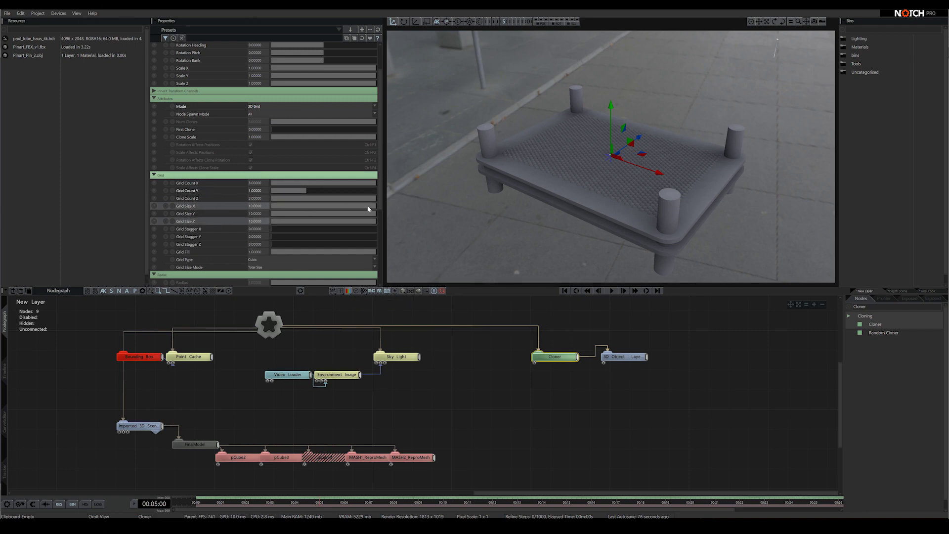
drag(329, 208, 283, 212)
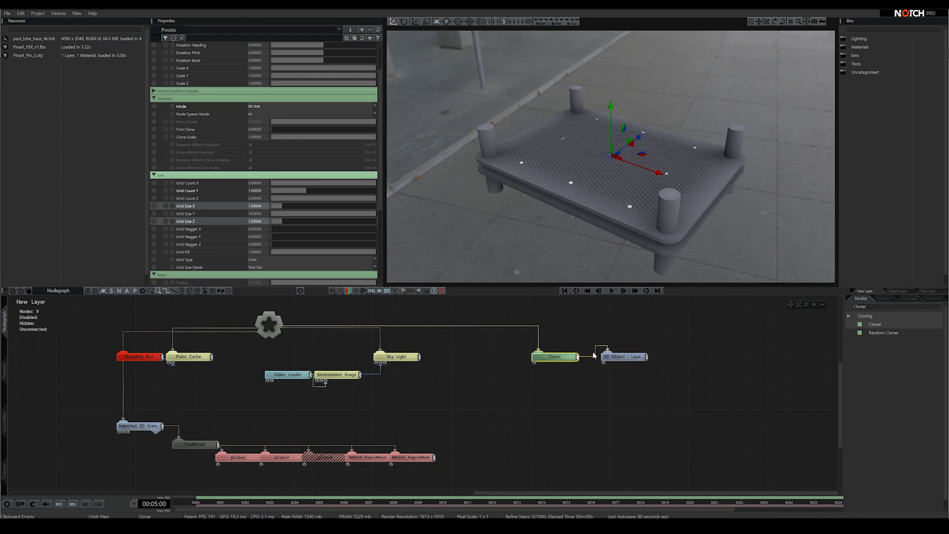
click(245, 213)
drag(247, 206, 285, 208)
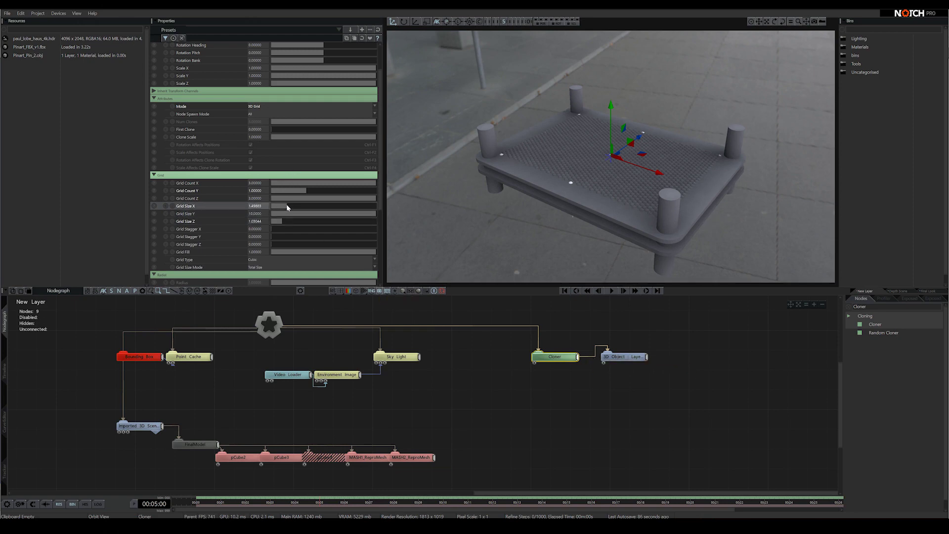
Step: Raise the Cloner's Grid Count X to about 47.8 and Grid Count Z to about 34.4 to fill the board with pins
drag(374, 183, 948, 184)
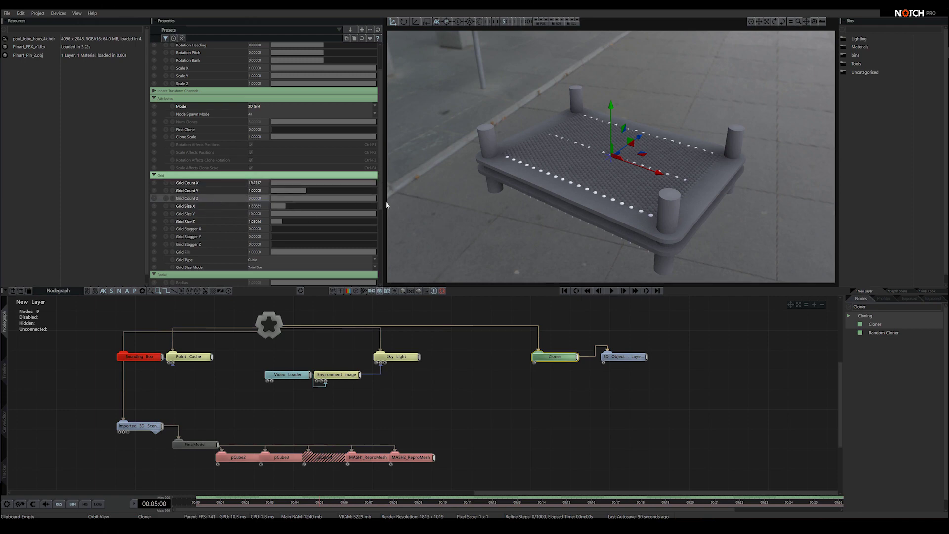
drag(753, 223, 905, 230)
drag(364, 185, 530, 185)
drag(374, 202, 460, 201)
Step: Disable the MASH1_ReproMesh node and examine the cloned pin grid up close
click(369, 458)
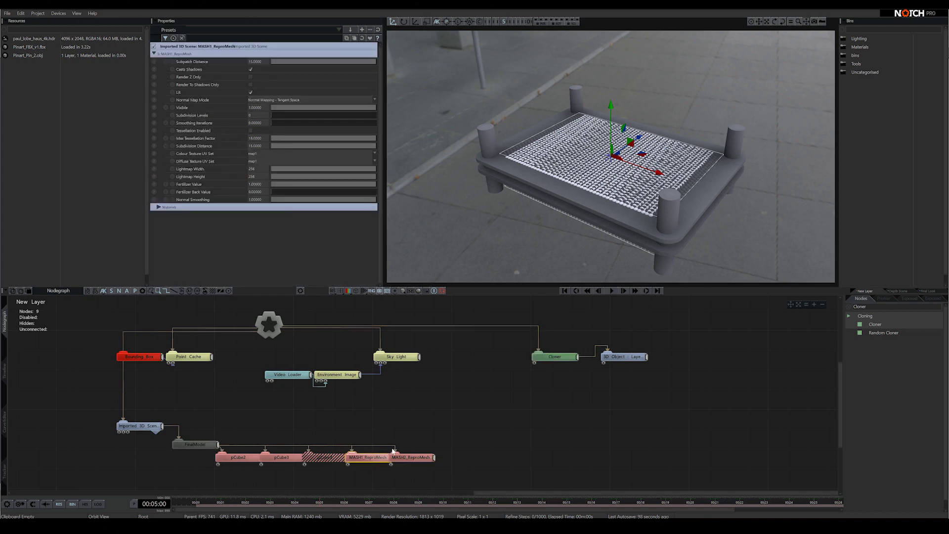
key(e)
click(462, 409)
right_drag(571, 255, 489, 272)
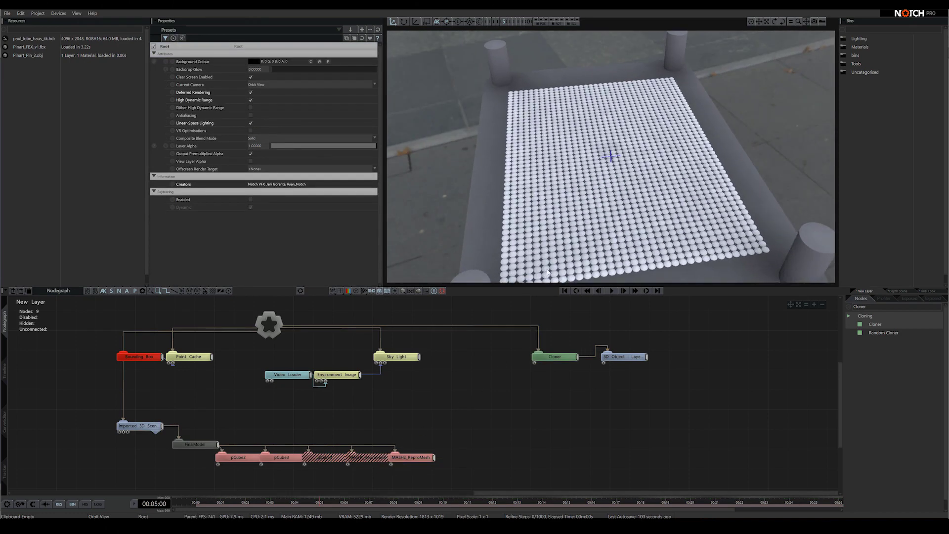
middle_drag(550, 272, 539, 349)
Step: Set the Cloner's Grid Stagger Z to about 0.017 and fine-tune Grid Count Z so the pins pack together
click(561, 359)
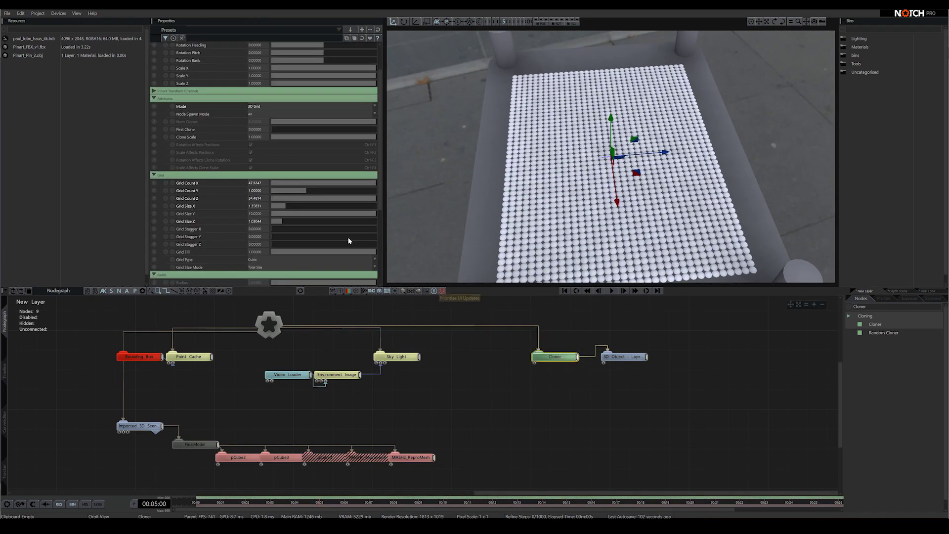
drag(275, 245, 296, 245)
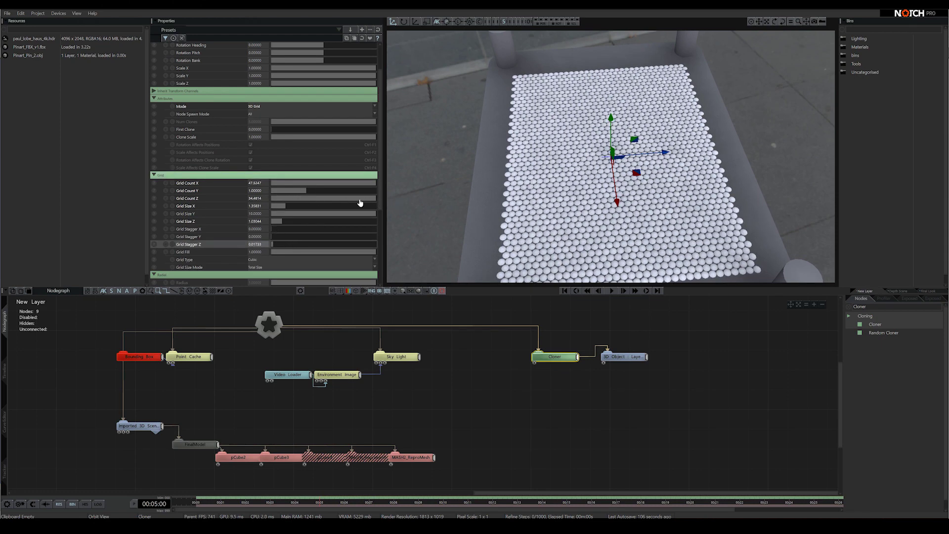
drag(375, 198, 339, 189)
right_drag(554, 232, 688, 249)
drag(688, 249, 621, 247)
scroll(559, 230, down, 5)
click(686, 340)
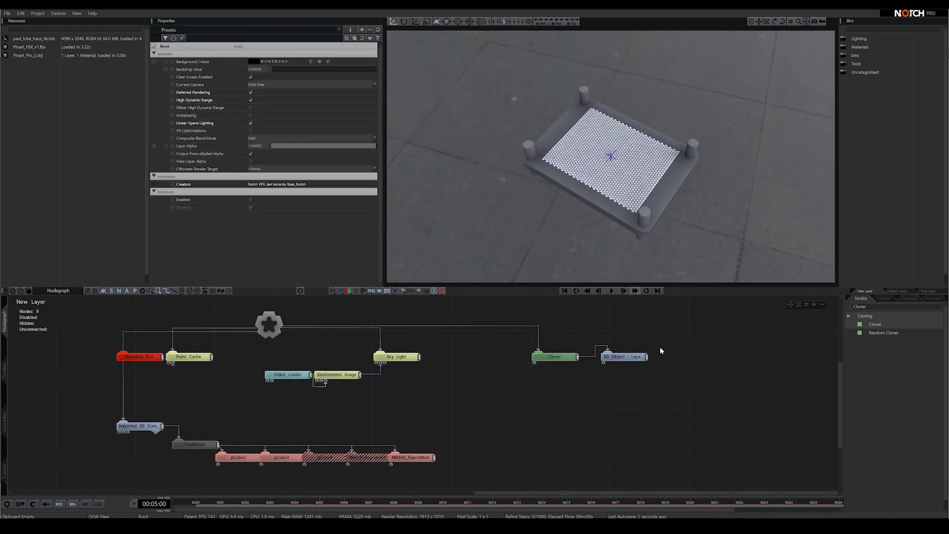
Step: Add an Image Effector node and connect it to the Cloner's Effectors input
right_drag(627, 232, 651, 211)
scroll(651, 211, up, 3)
drag(651, 211, 681, 241)
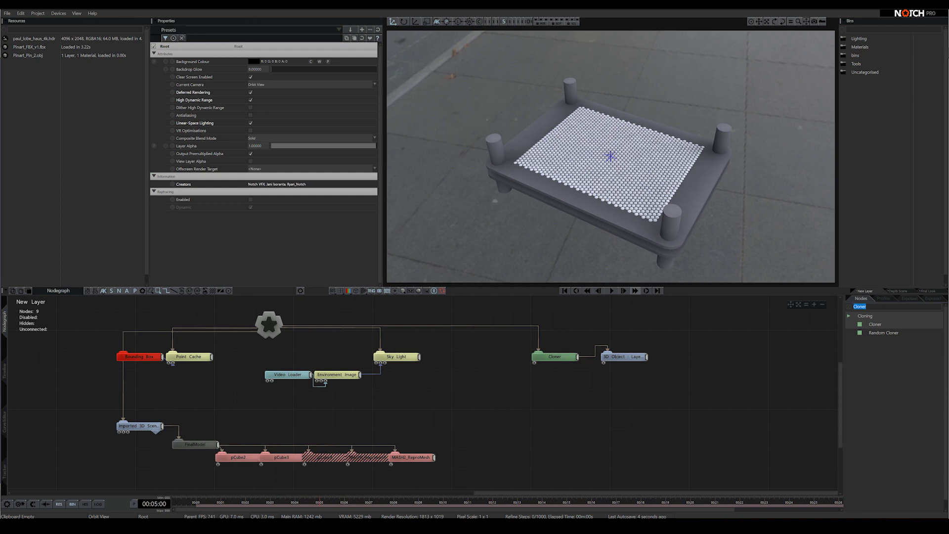
text(Image)
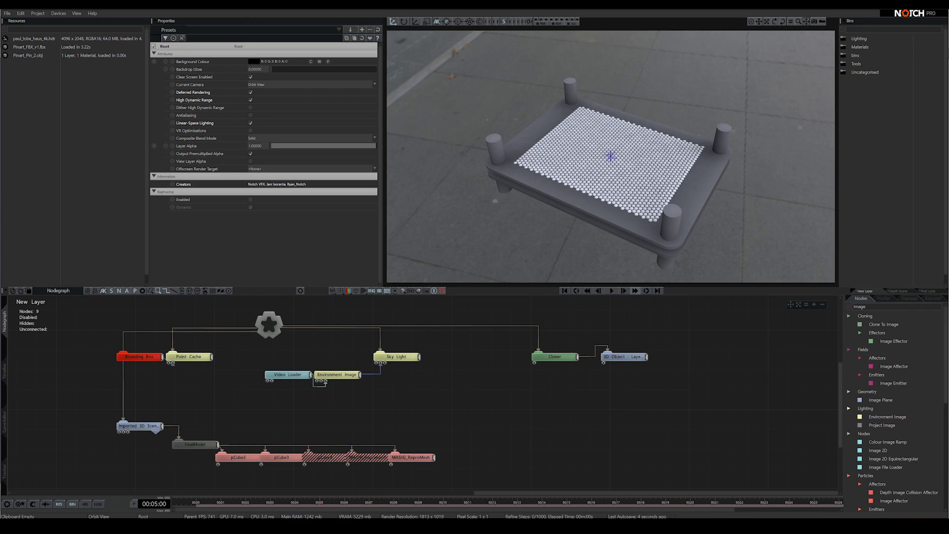
drag(893, 345, 506, 377)
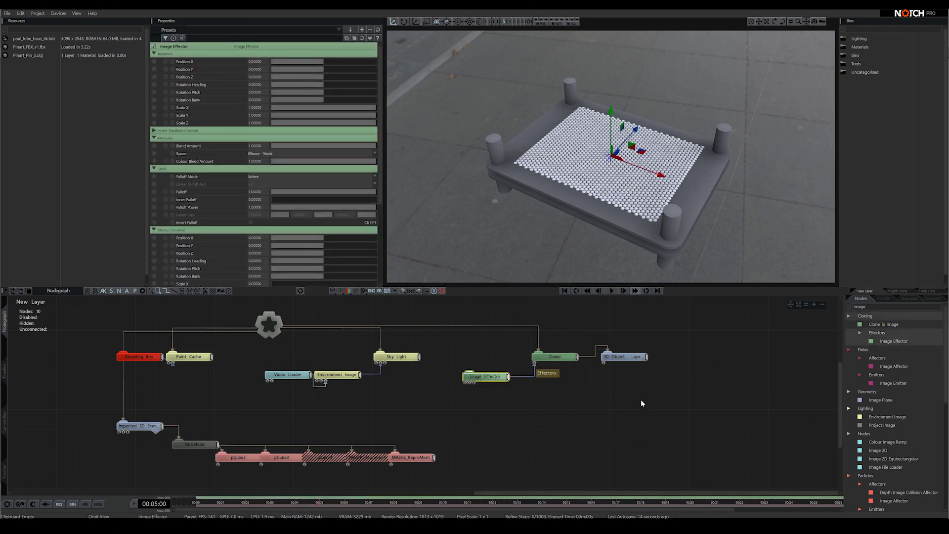
Step: Add a Fractal Noise generator node and connect it to the Image Effector
click(483, 404)
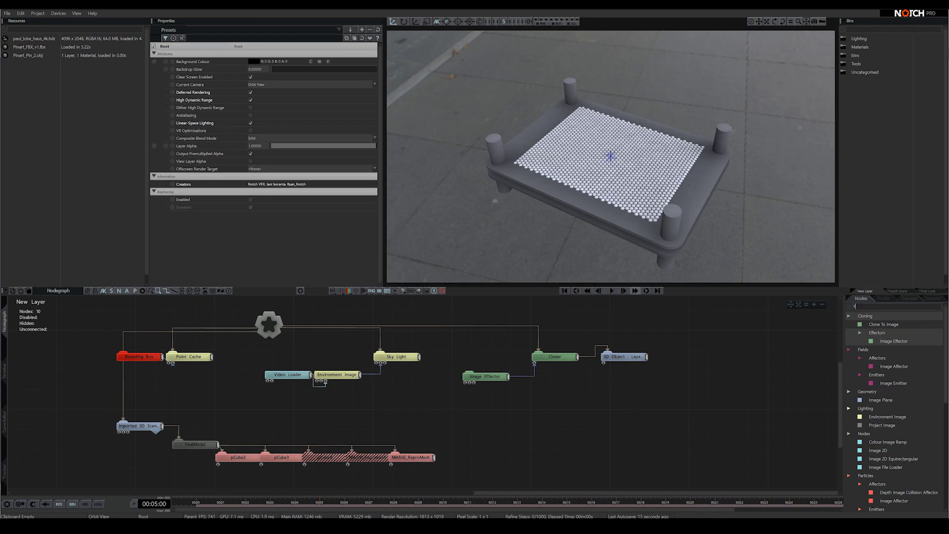
text(Fract)
drag(881, 324, 480, 404)
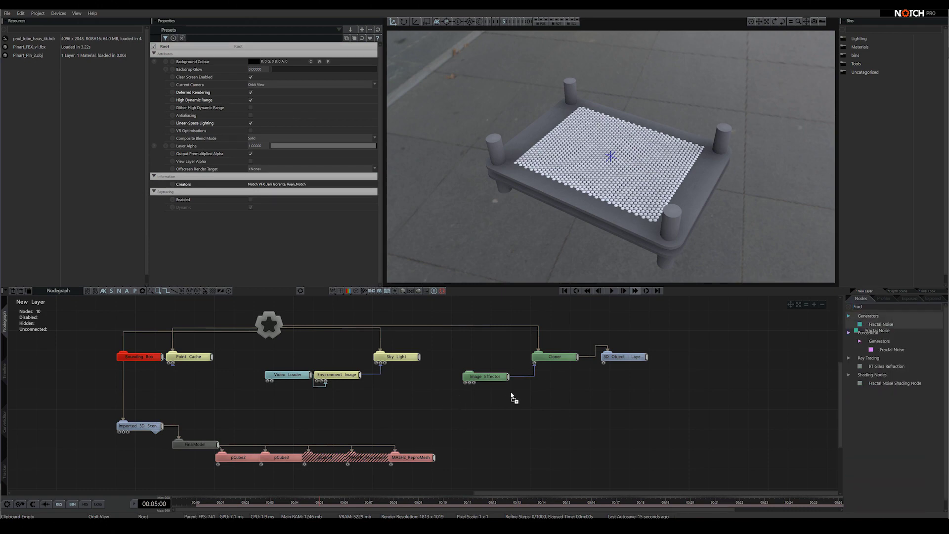
drag(412, 373, 465, 383)
Step: Add a Mapping node, connect it to the Image Effector and arrange it below the Fractal Noise node
text(Mapp)
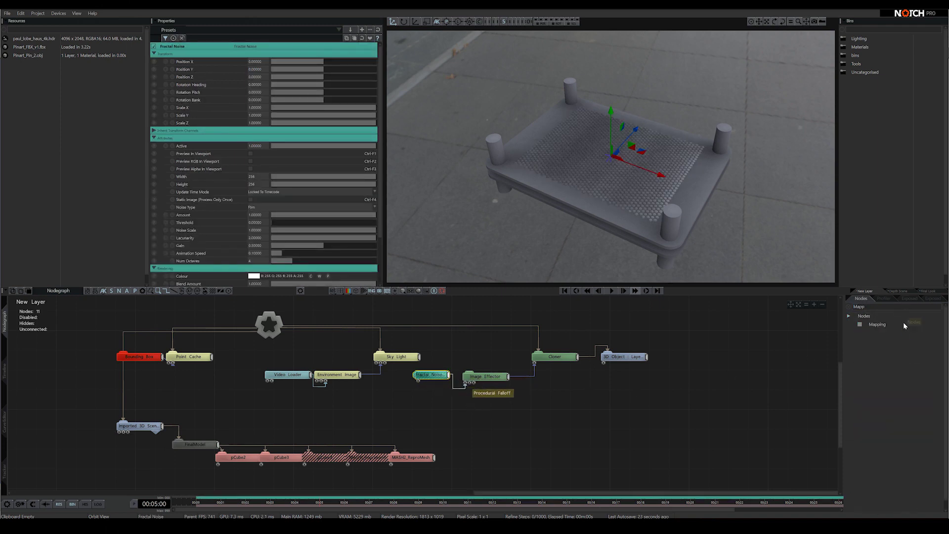
click(877, 324)
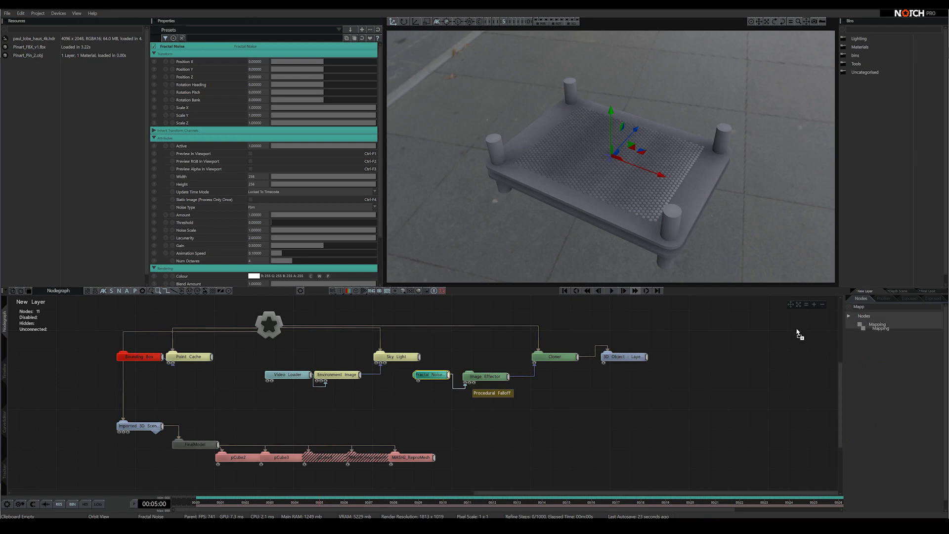
drag(424, 395, 444, 403)
click(436, 407)
click(446, 415)
click(442, 426)
Step: Rotate the Mapping node to a pitch of 90 and scale it to about 0.72 in X and 0.56 in Y over the pins
drag(713, 209, 684, 207)
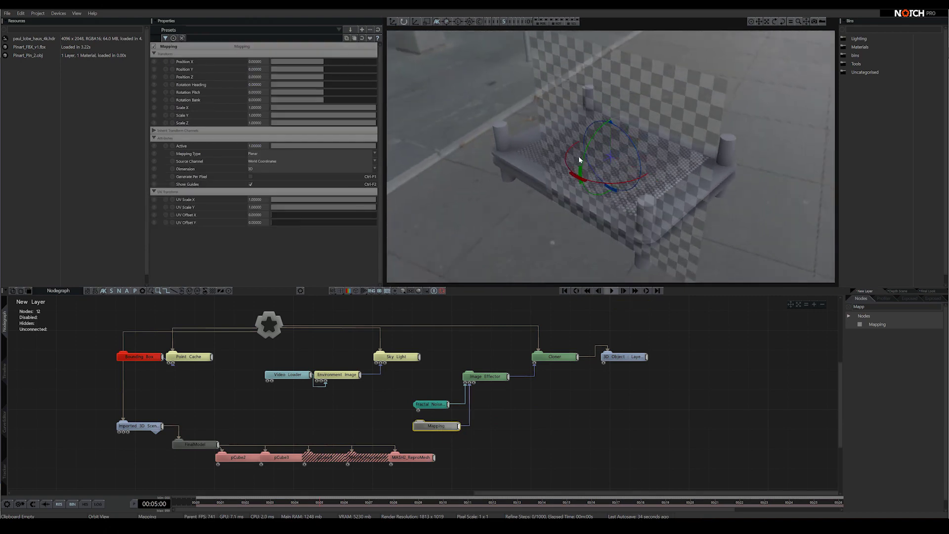
drag(586, 154, 637, 133)
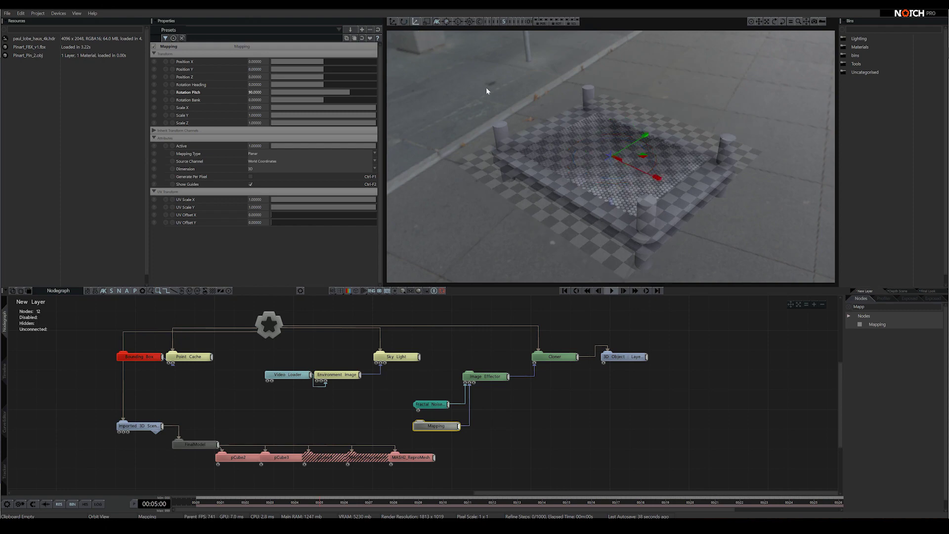
drag(510, 123, 631, 120)
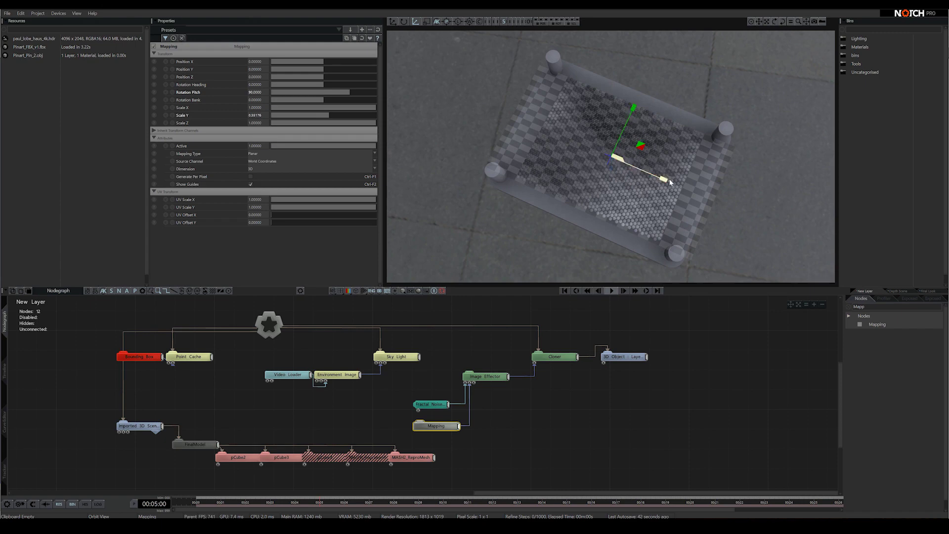
drag(671, 184, 652, 182)
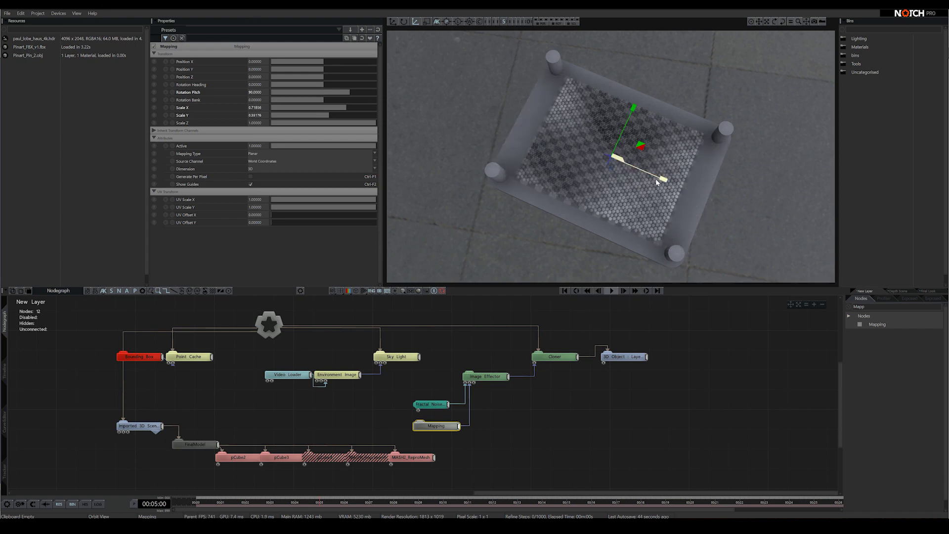
drag(698, 228, 675, 237)
click(777, 315)
drag(609, 212, 649, 240)
scroll(642, 211, up, 3)
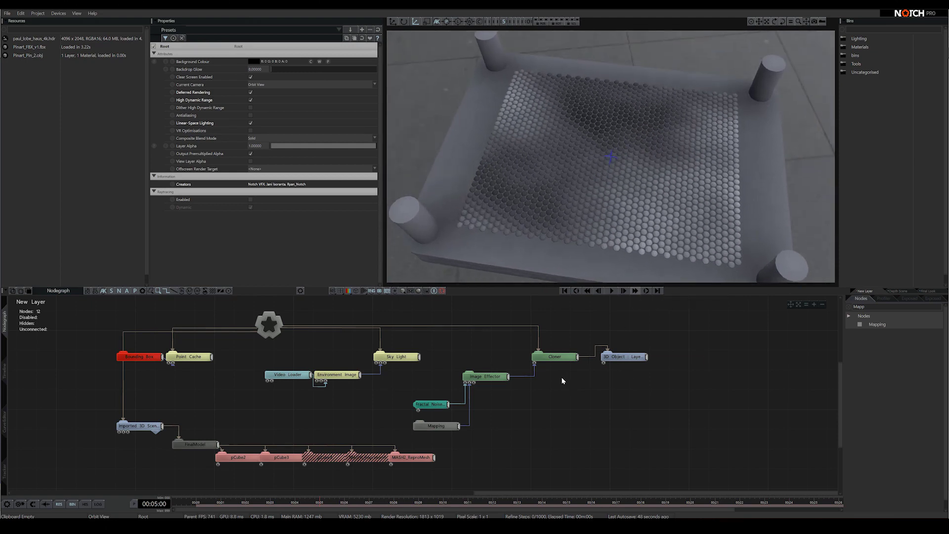
Step: Set the Image Effector's Colour Blend Amount to 0 and its effector transform Position Y to 0.15
click(488, 378)
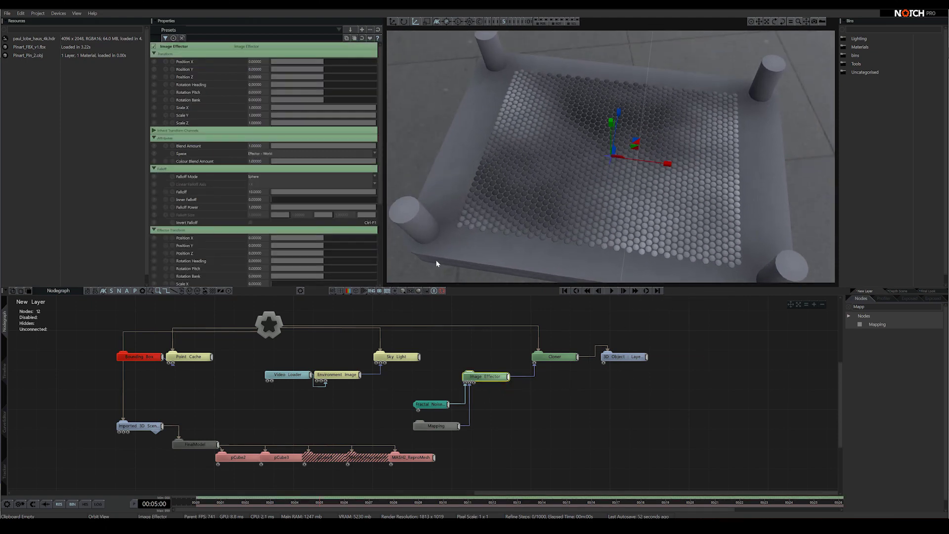
drag(334, 163, 270, 161)
double_click(250, 245)
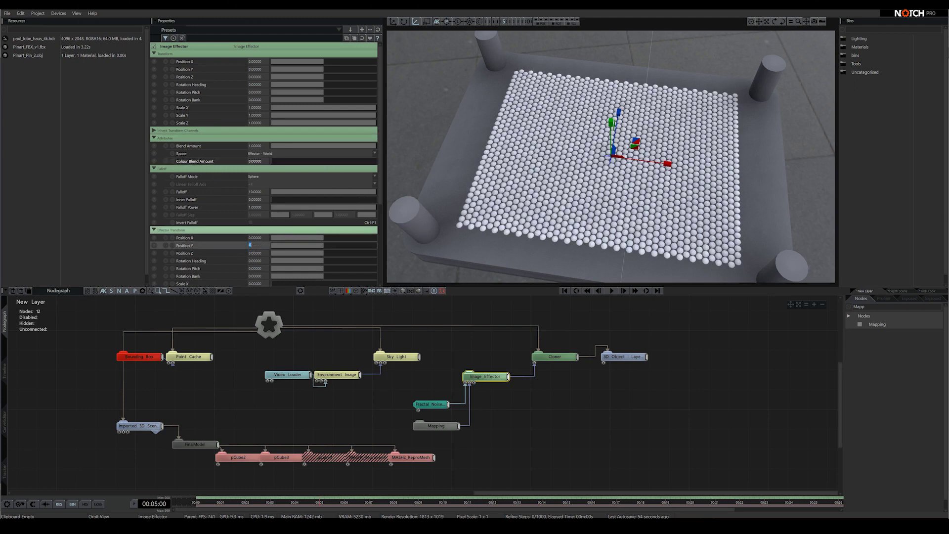
text(0.15)
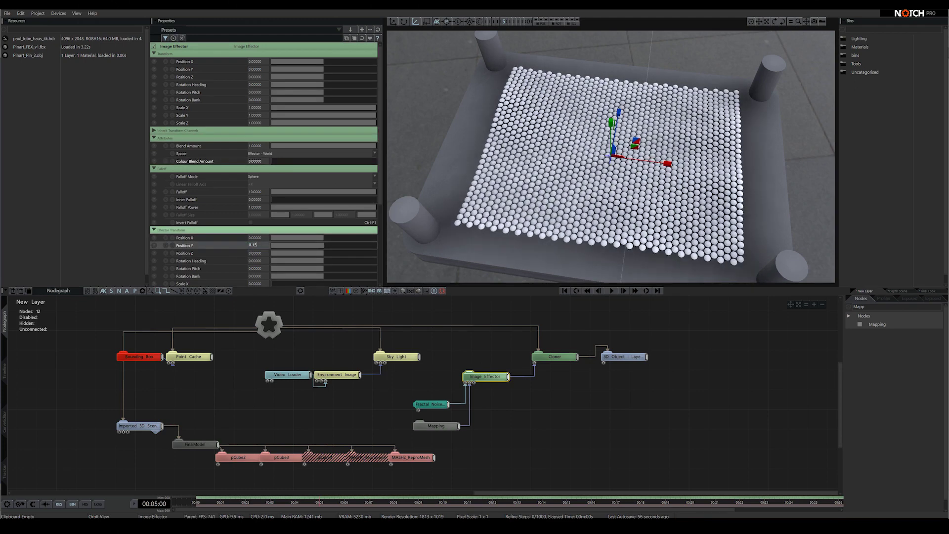
Step: Set the Fractal Noise's Noise Type to Marble, adjust its Noise Scale and play the timeline to preview the waves
click(429, 405)
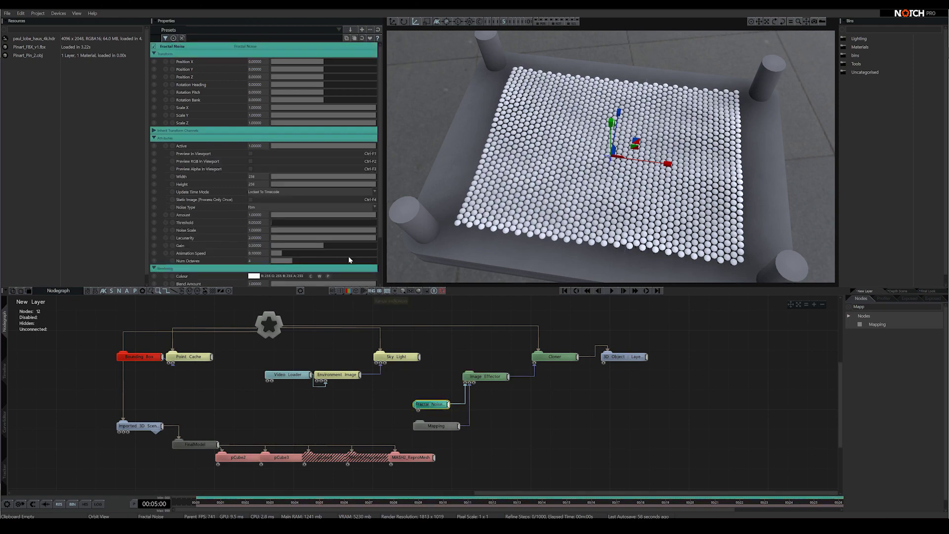
click(255, 209)
click(268, 227)
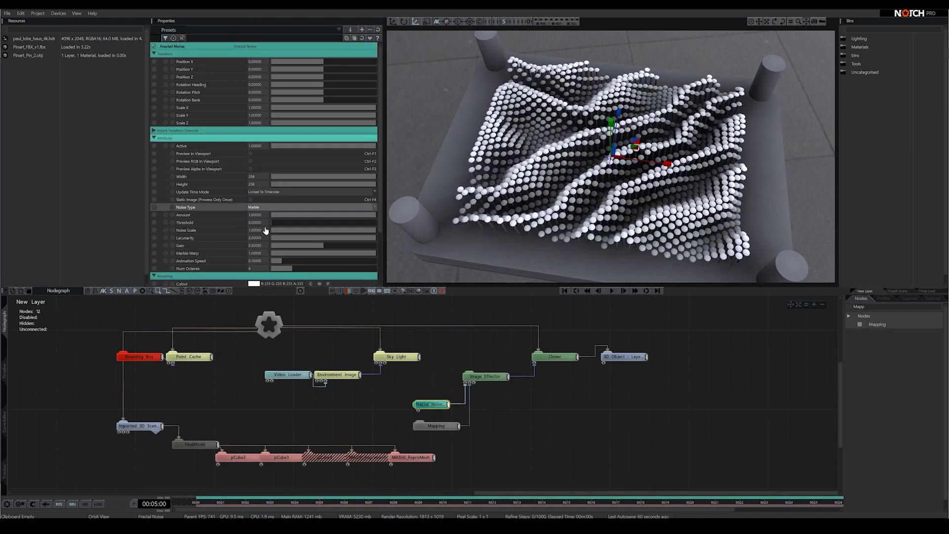
drag(354, 231, 336, 232)
key(space)
drag(554, 238, 508, 195)
click(584, 441)
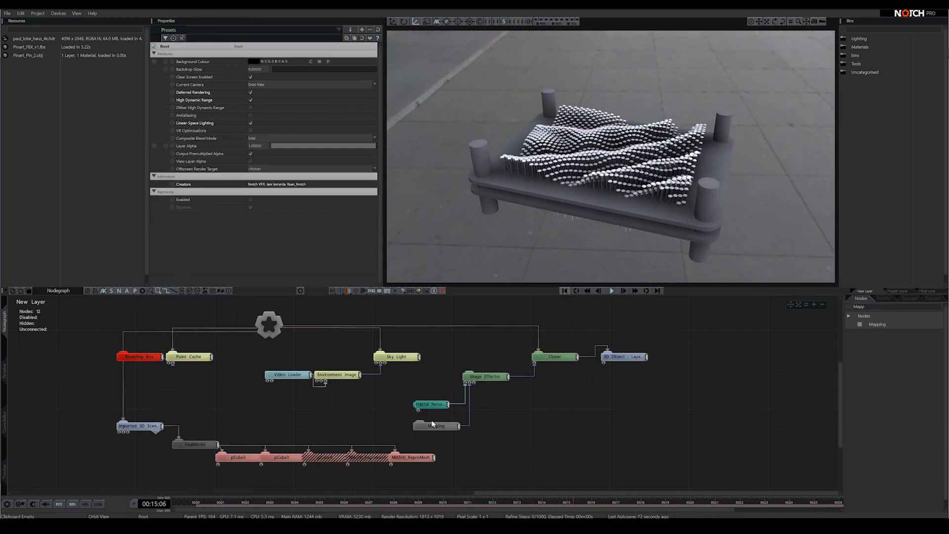
Step: Move the Imported 3D Scene node farther down the graph and view the Depth Scene layer
drag(140, 425, 140, 485)
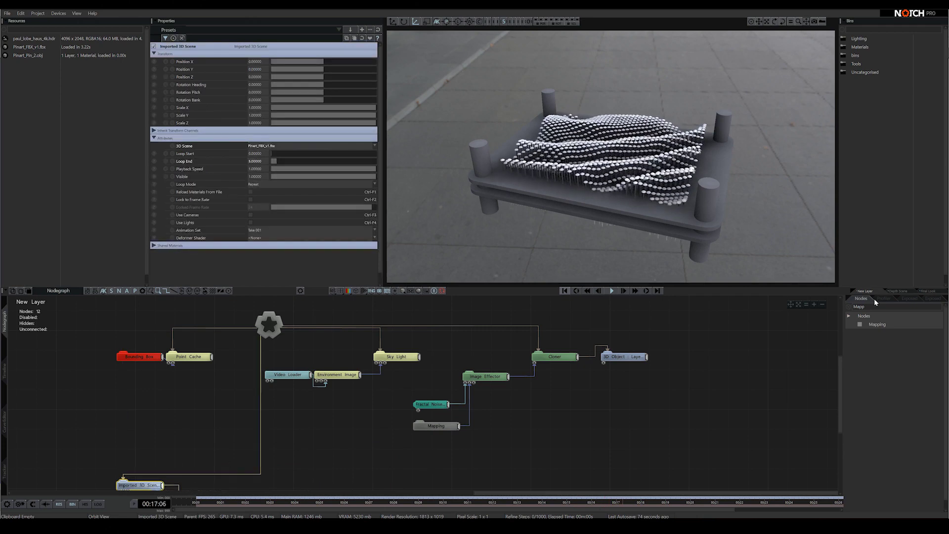
click(893, 294)
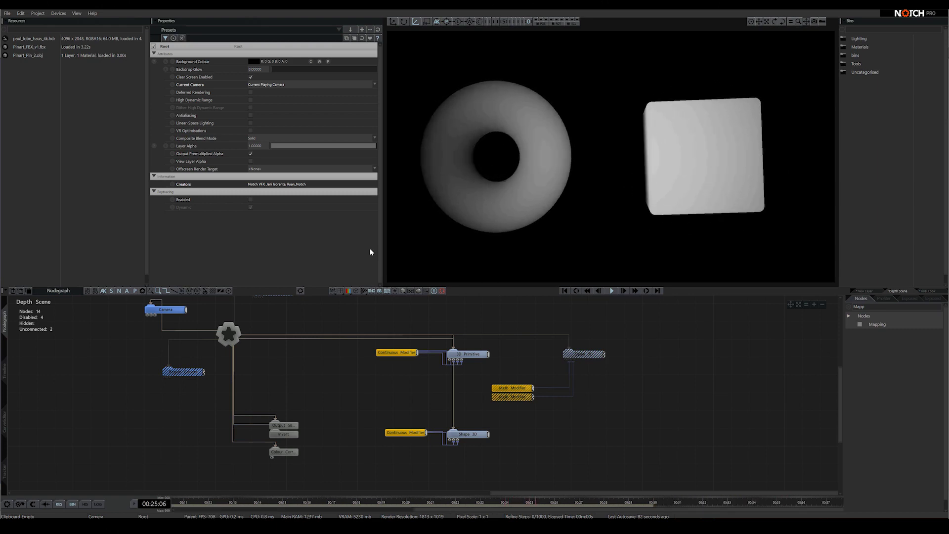
click(865, 290)
Step: Add a Layer Precomp node that uses the Depth Scene layer and connect it to the Image Effector
double_click(861, 306)
text(Layer)
drag(883, 324, 469, 383)
click(271, 63)
click(269, 74)
Step: Move the Mapping node lower to make room beneath the Layer Precomp node
drag(536, 207, 760, 226)
drag(442, 426, 443, 470)
middle_drag(549, 441, 512, 400)
click(571, 390)
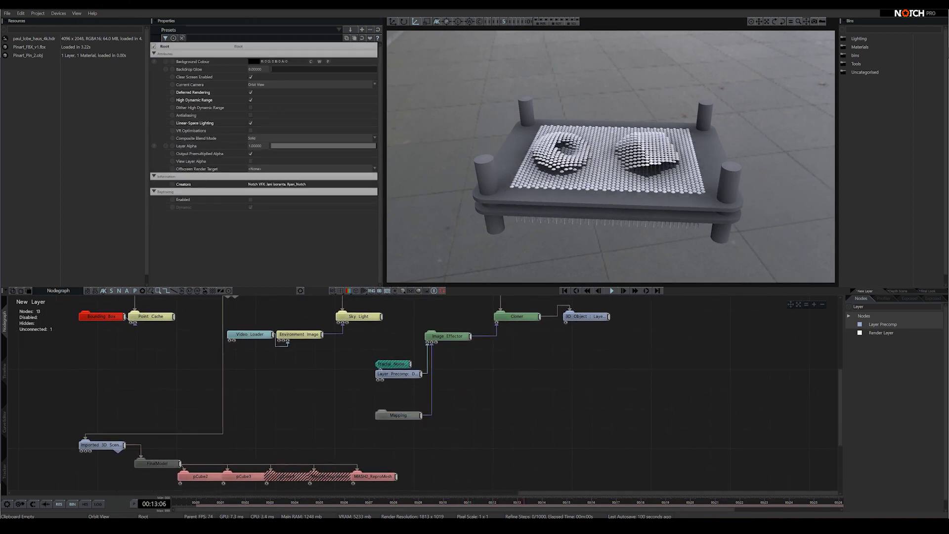
Step: Add a Video In Source node between the Layer Precomp and Mapping nodes
click(860, 306)
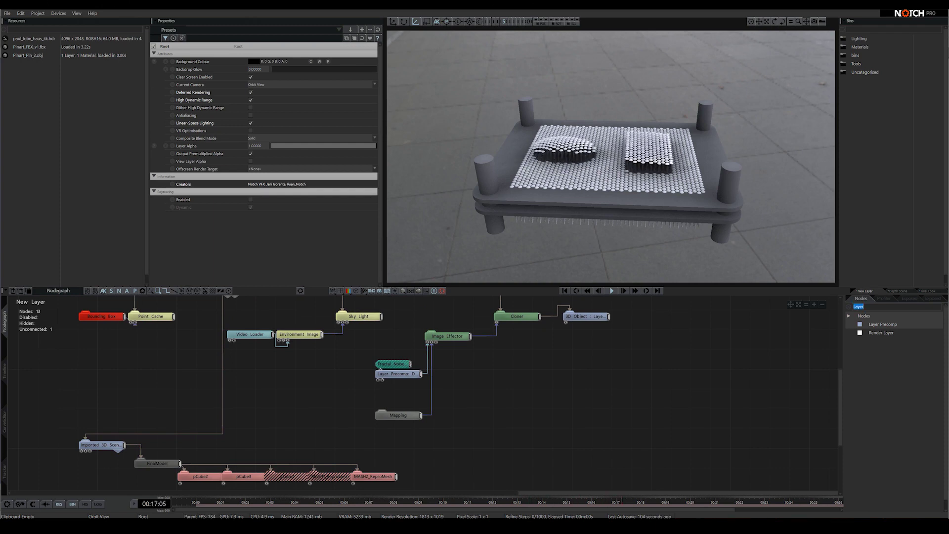
text(Video)
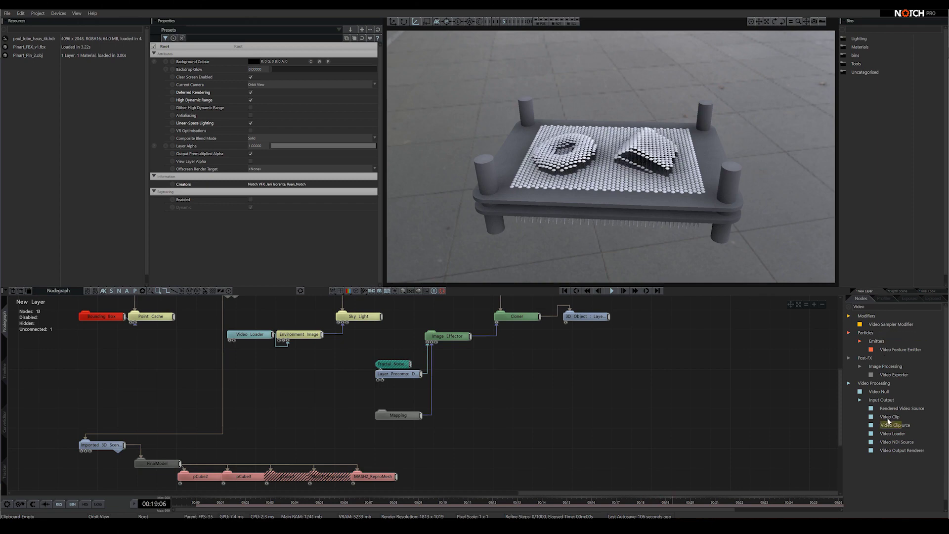
drag(892, 425, 835, 426)
drag(381, 392, 379, 394)
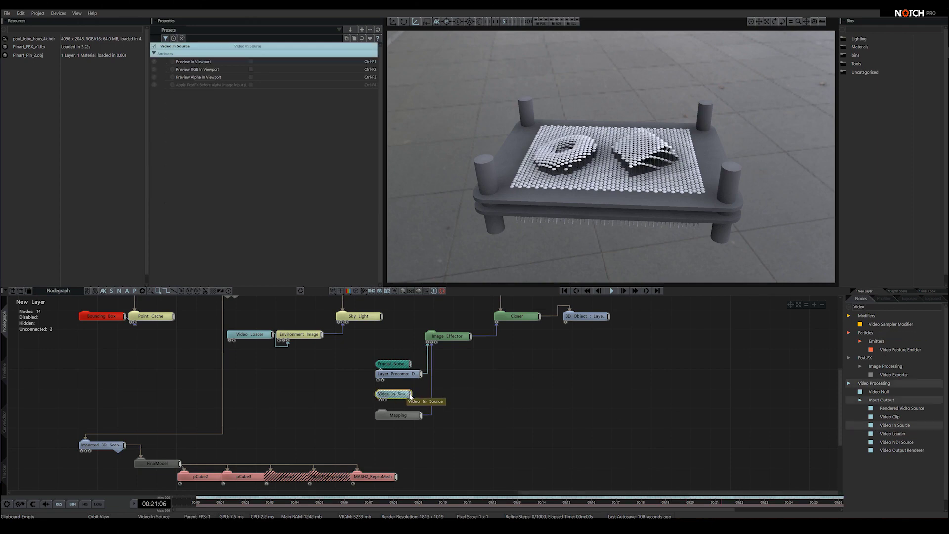
Step: Connect the Video In Source node to the Image Effector's image input and check the Video In device settings
click(473, 376)
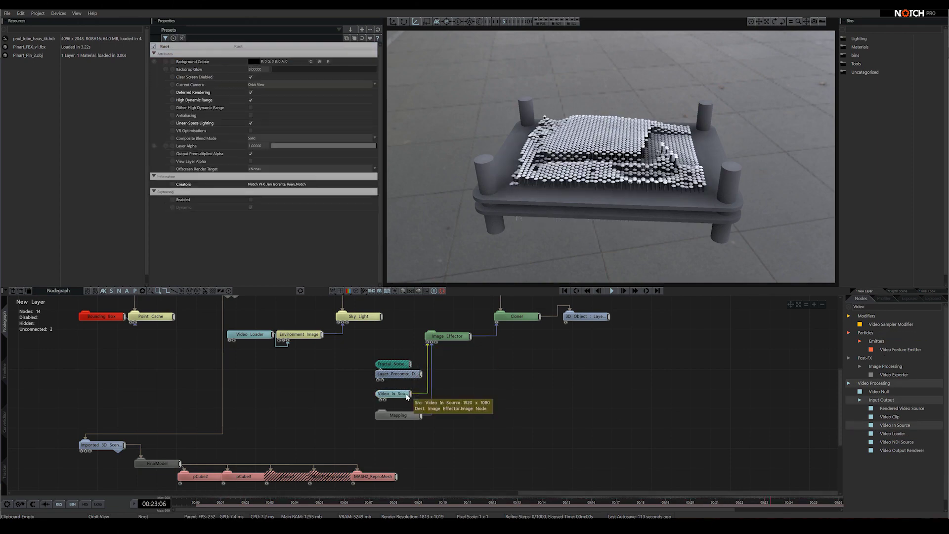
click(58, 13)
click(68, 25)
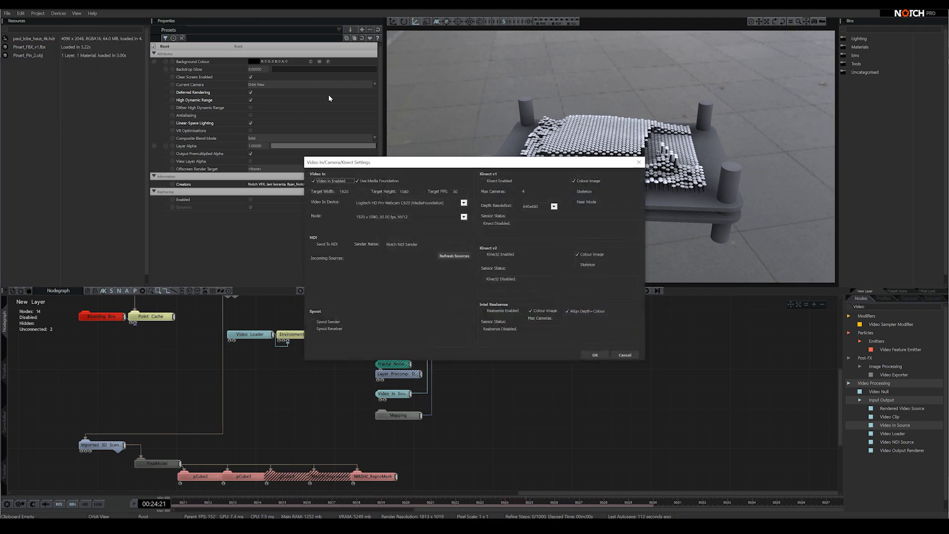
click(330, 180)
click(596, 355)
click(402, 394)
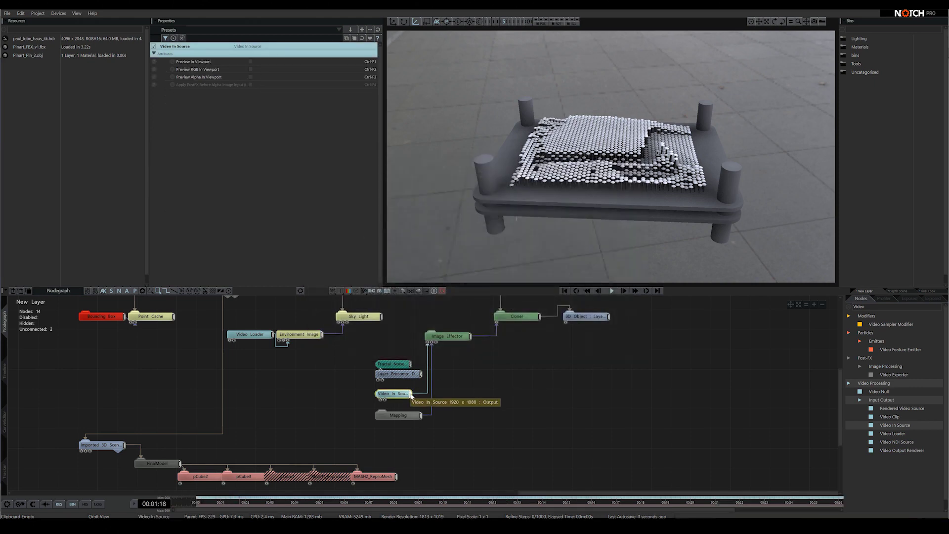
click(473, 374)
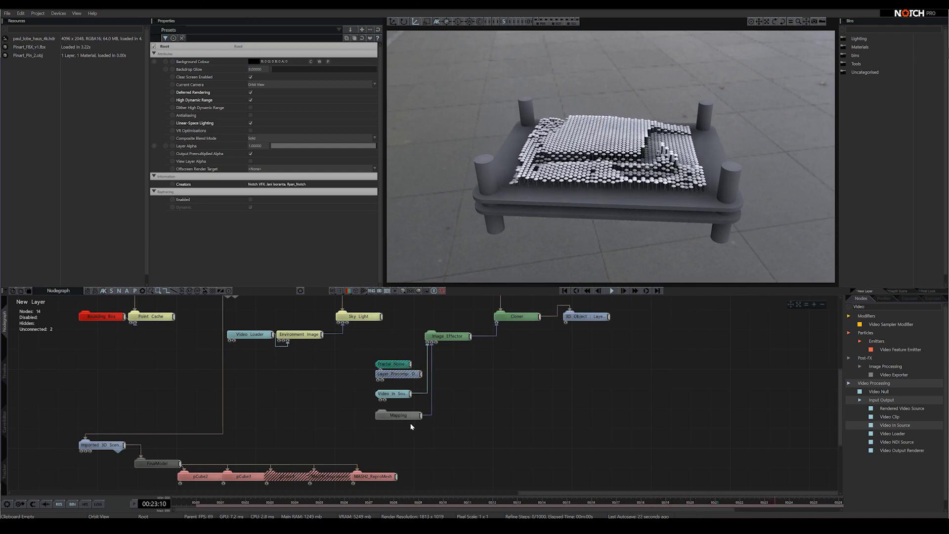
Step: Disconnect the Video In Source from the Image Effector and reconnect the Layer Precomp as its image input
click(417, 393)
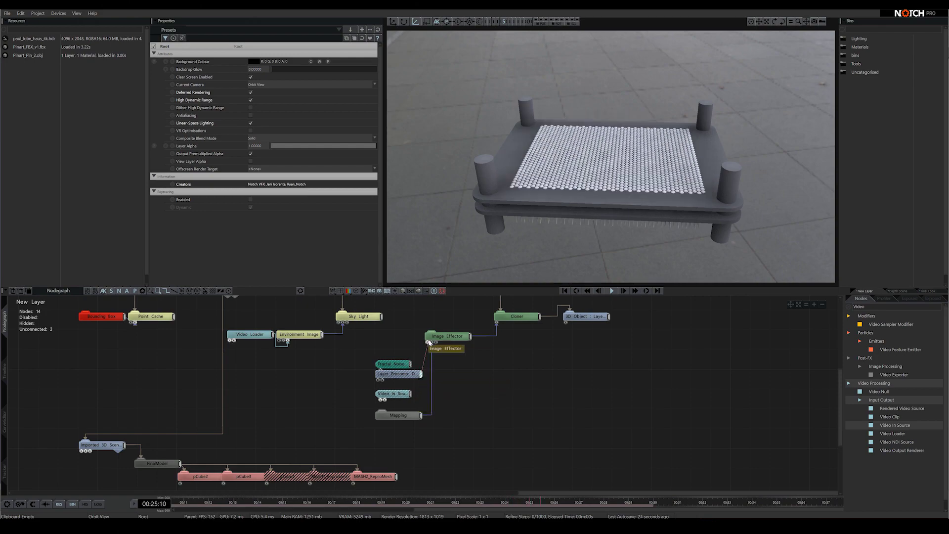
drag(427, 344, 428, 343)
right_drag(688, 196, 524, 192)
drag(523, 188, 679, 233)
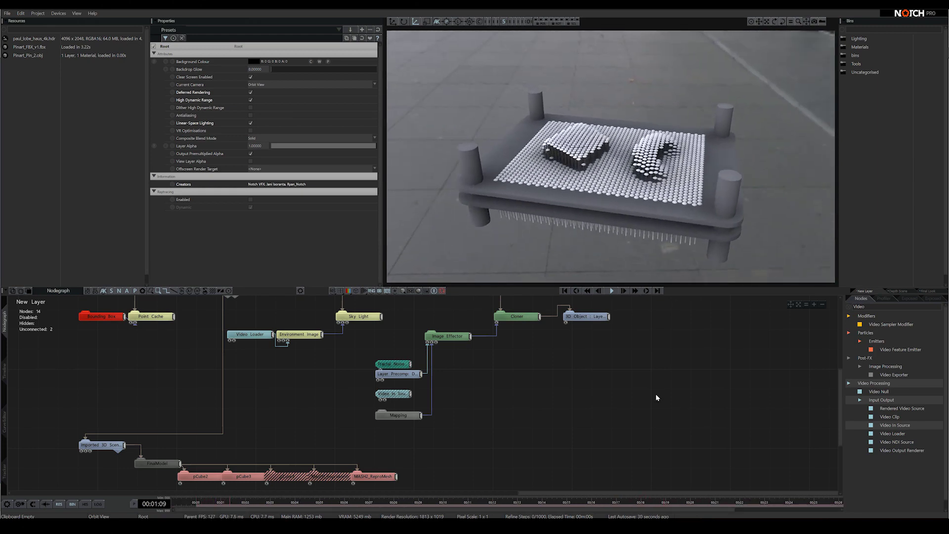
Step: Enable the pCube4 node of the imported model to show the upper cover plate
mouse_move(580, 378)
middle_down()
mouse_move(534, 424)
mouse_move(568, 392)
middle_up()
scroll(556, 410, down, 3)
click(310, 467)
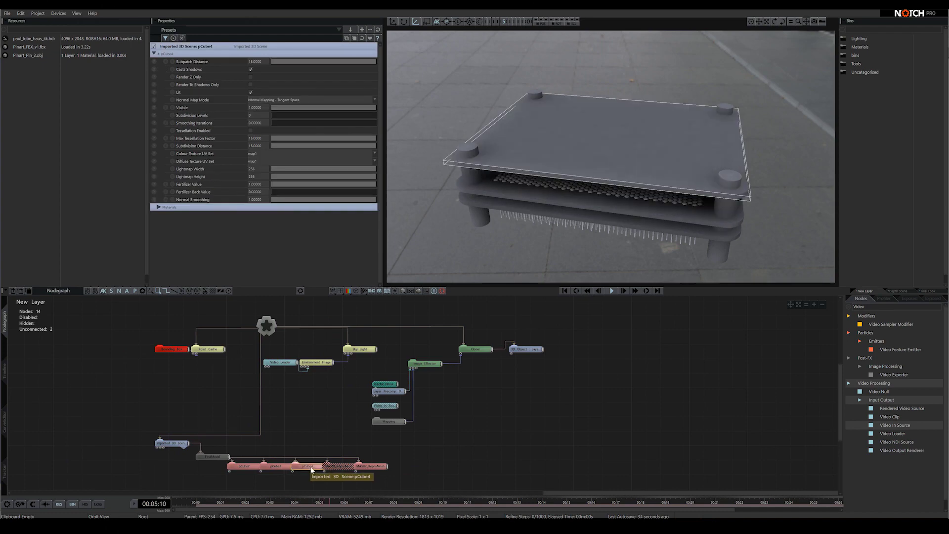
Step: Add a Material node and connect it to the Glass material input of the Imported 3D Scene
text(Mat)
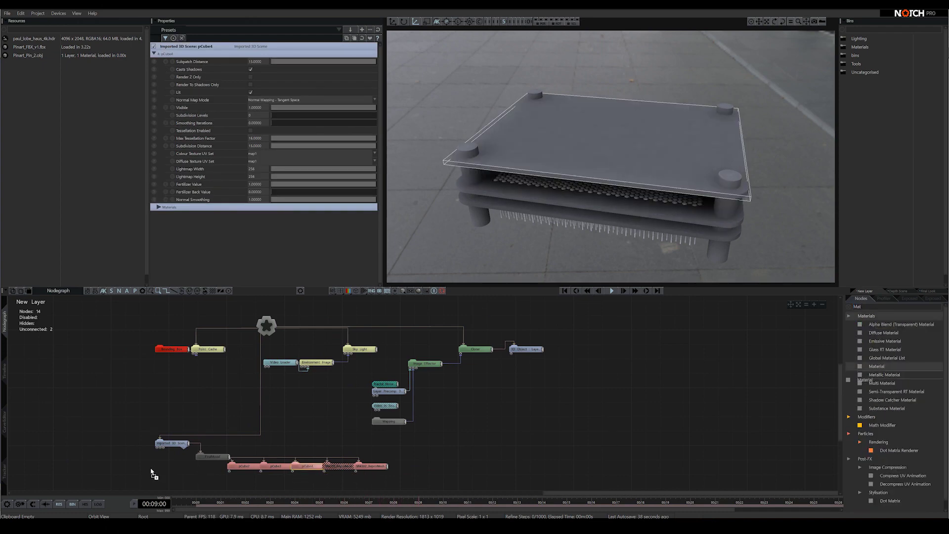
drag(141, 467, 121, 468)
middle_drag(193, 470, 302, 411)
scroll(209, 419, up, 3)
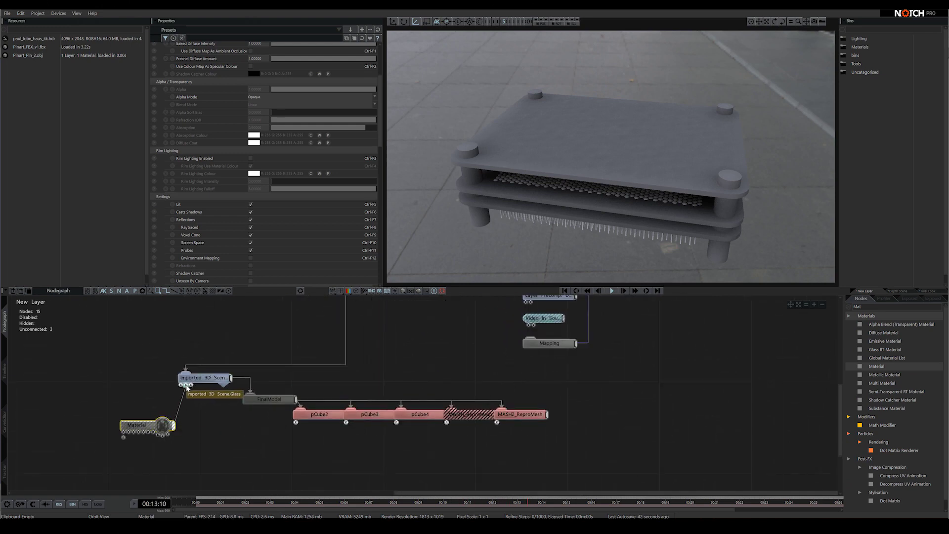
drag(198, 431, 198, 430)
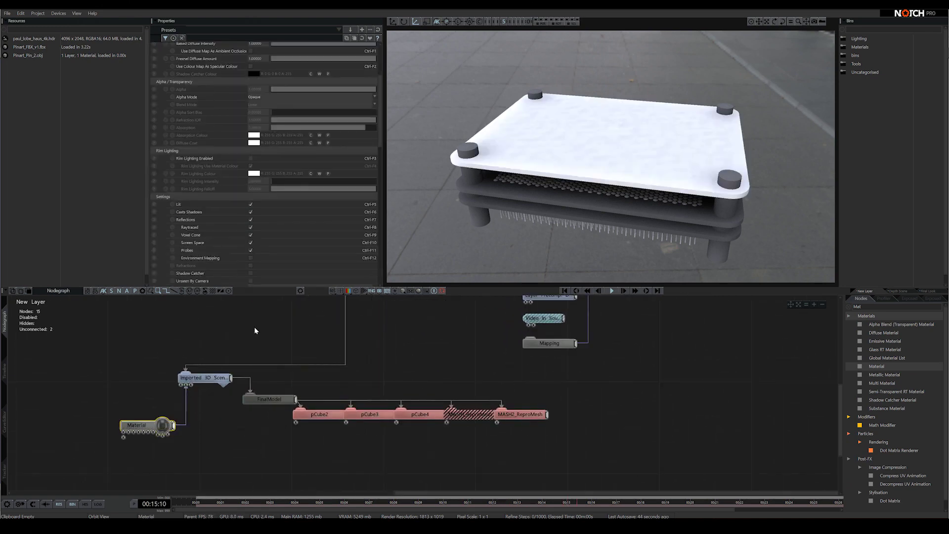
Step: Set the glass material's alpha mode to Alpha Blended and enable Environment Mapping in its reflections
click(267, 99)
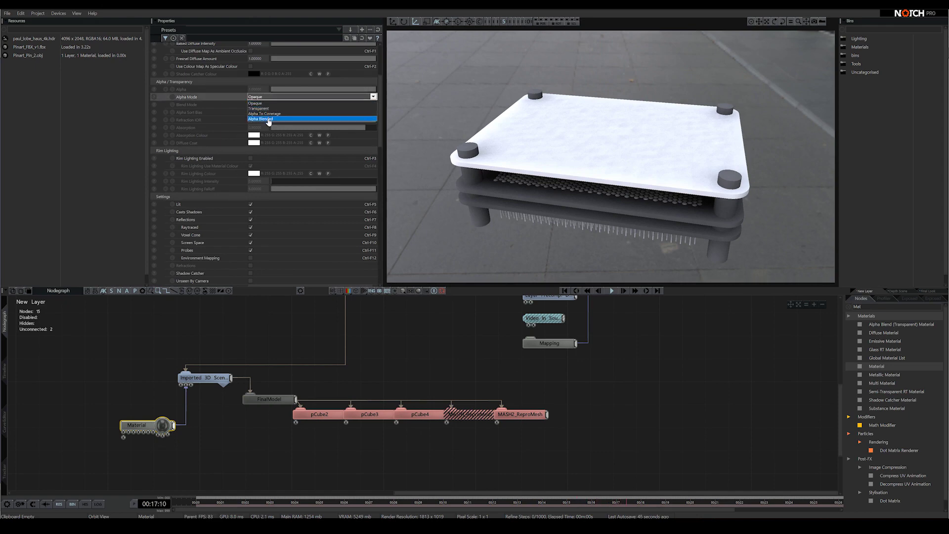
click(268, 122)
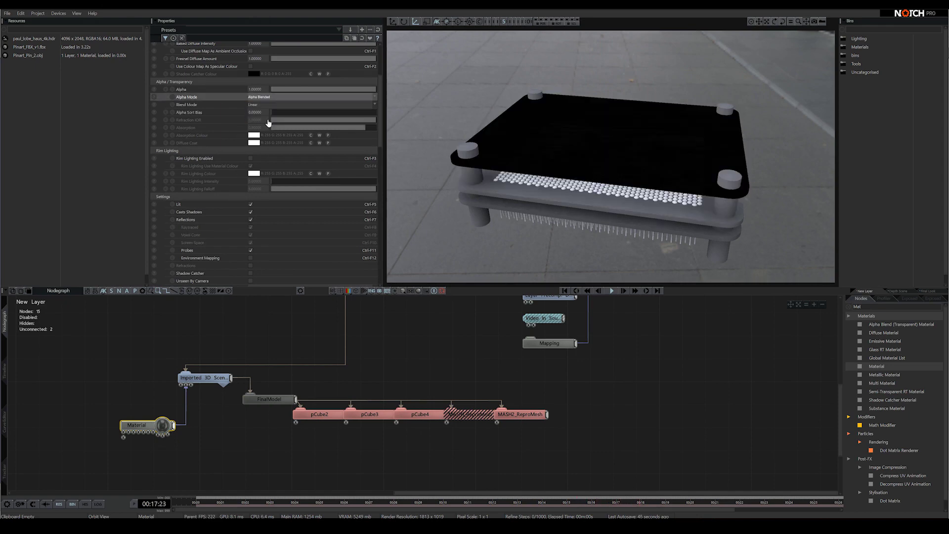
click(250, 258)
Step: Add an Environment Map node fed by the Video Loader and space the Environment Image and Video Loader nodes out below it
middle_drag(407, 331, 399, 473)
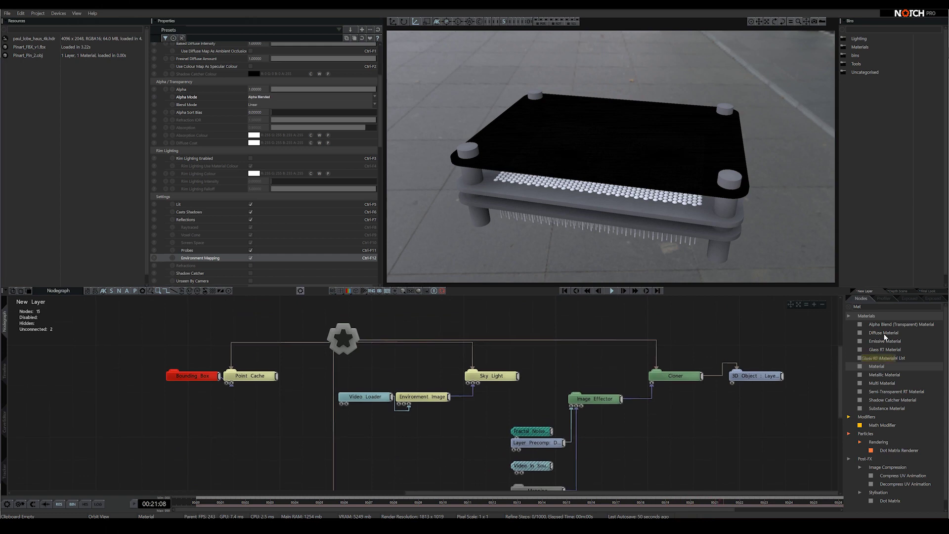
text(Envi)
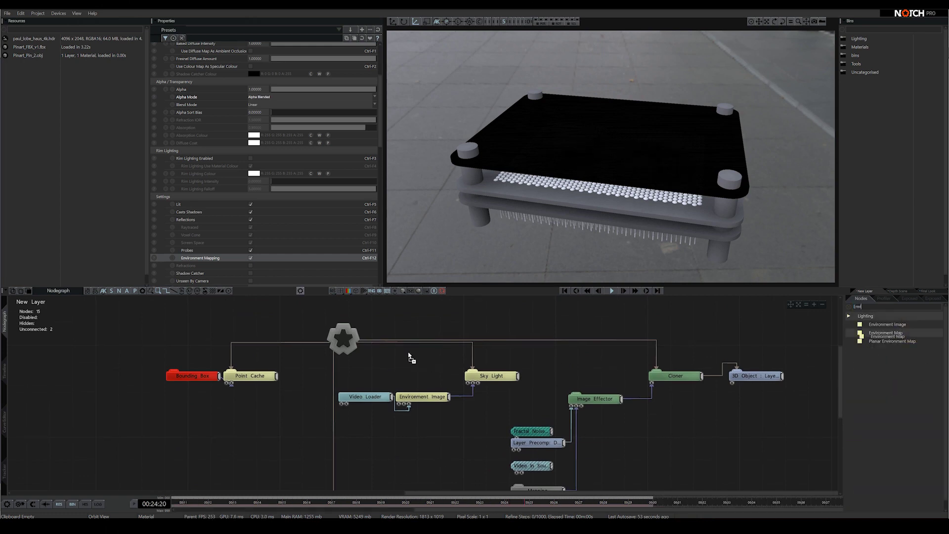
drag(391, 366, 395, 371)
key(r)
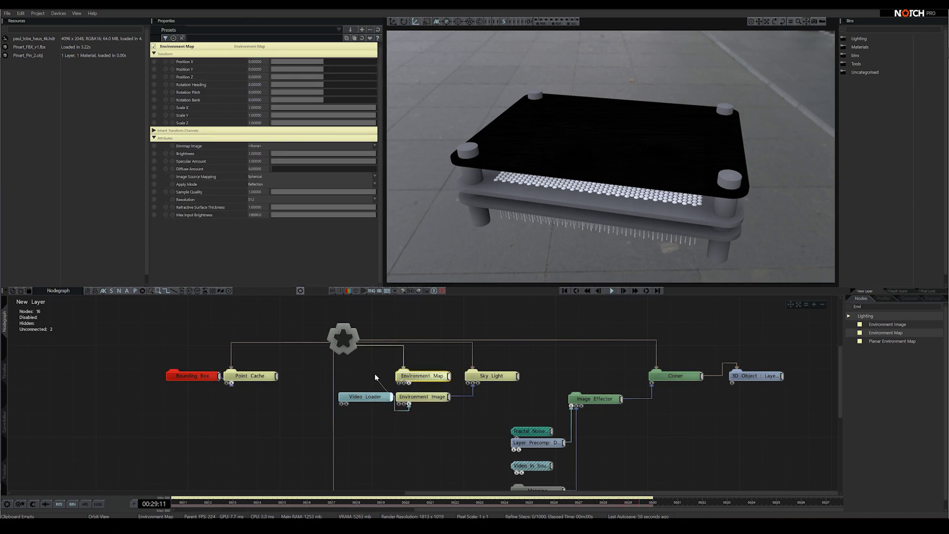
drag(408, 388, 408, 383)
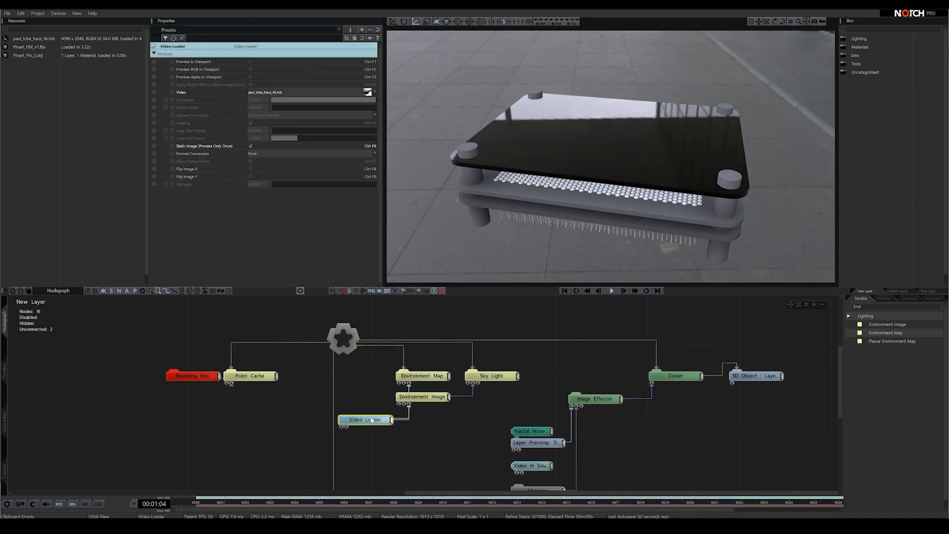
drag(423, 395, 424, 415)
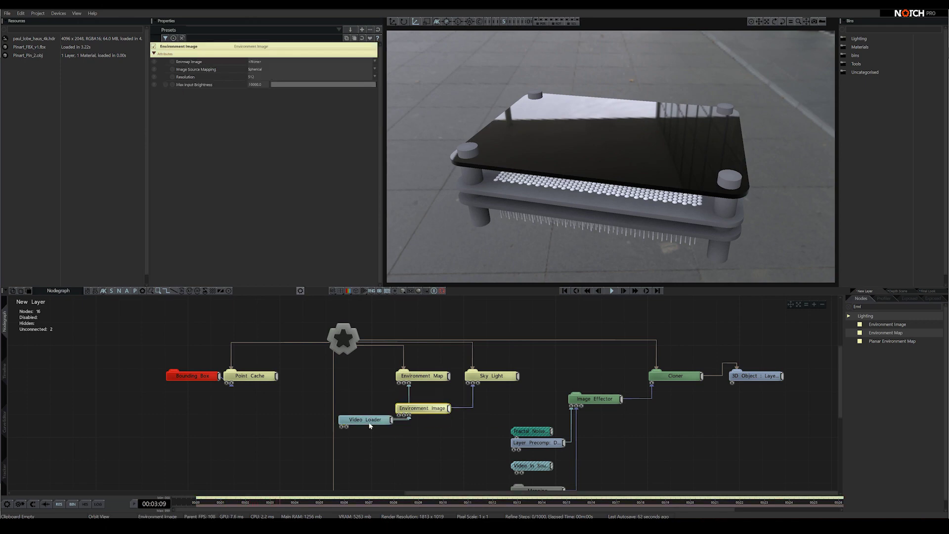
drag(365, 424, 365, 435)
Step: Lower the glass material's Alpha to about 0.63 and inspect the pins through the cover plate
middle_drag(327, 443, 368, 321)
click(188, 437)
scroll(350, 106, up, 3)
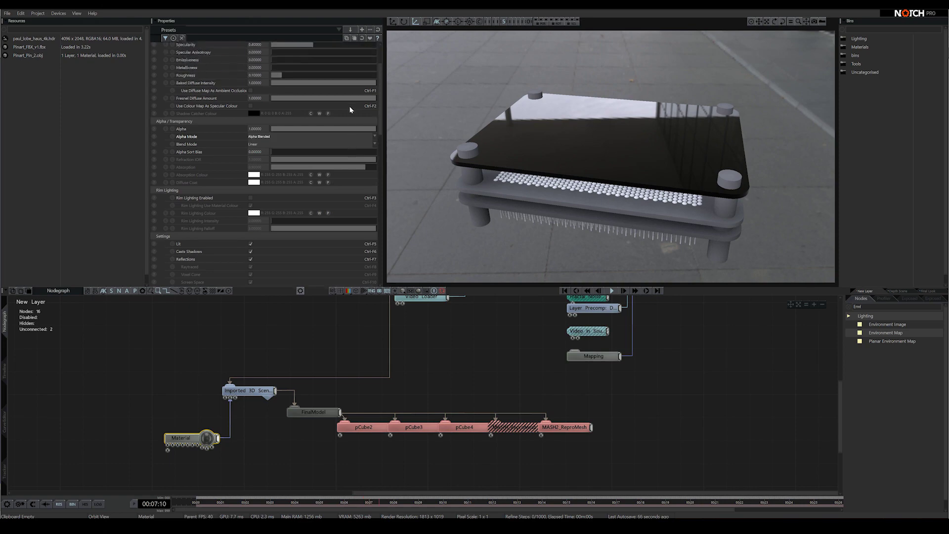
drag(370, 130, 337, 132)
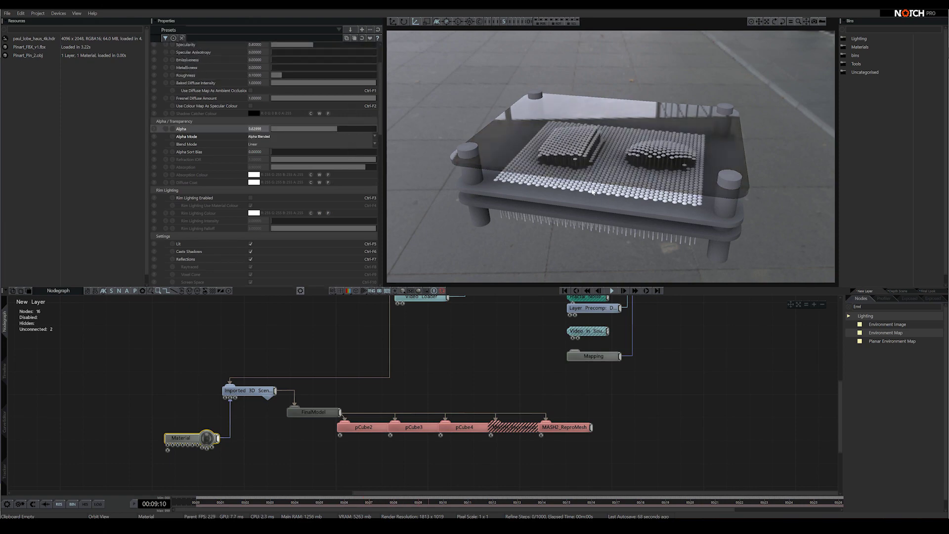
drag(499, 163, 540, 183)
click(480, 372)
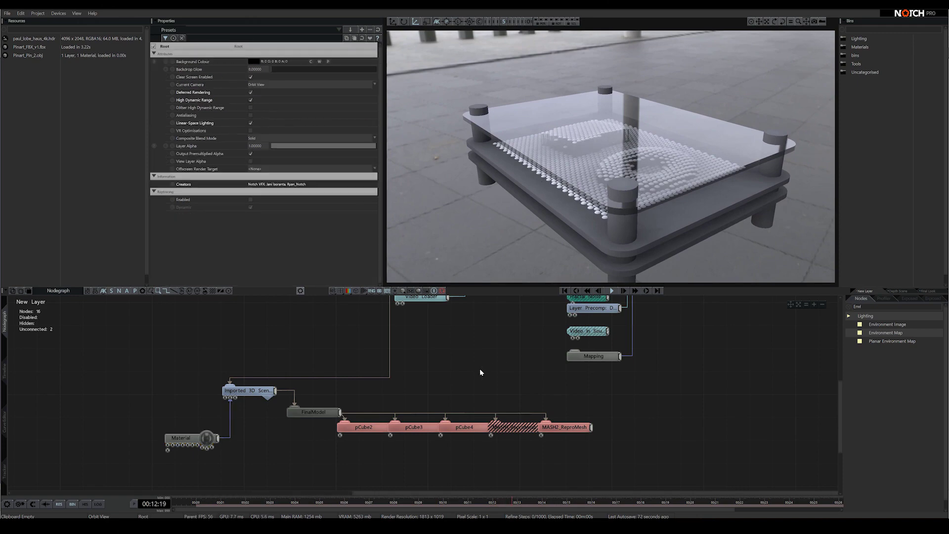
Step: Add an RT Multi-Bounce Reflection node connected to the root and enable ray tracing on the Root node
middle_drag(476, 369, 401, 420)
scroll(411, 406, down, 2)
middle_drag(436, 393, 414, 403)
scroll(414, 405, down, 2)
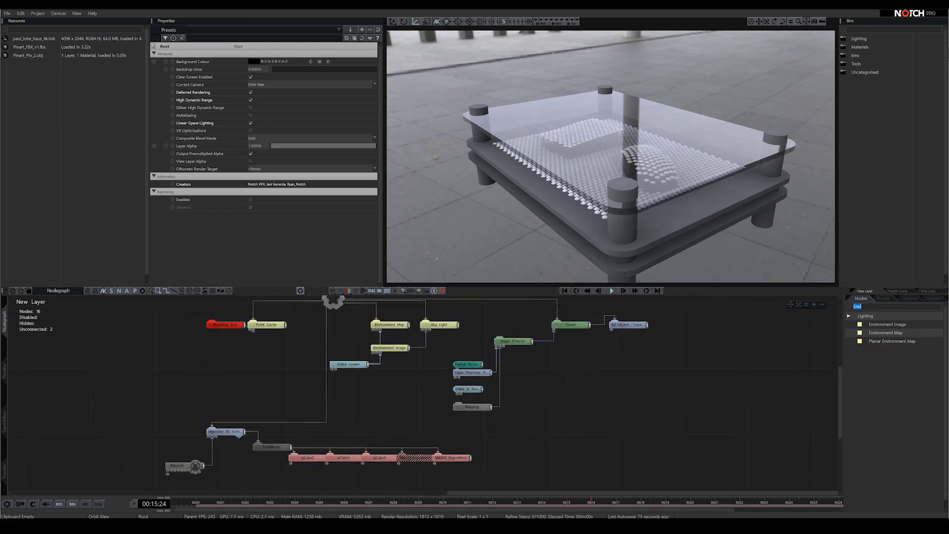
text(RT Ref)
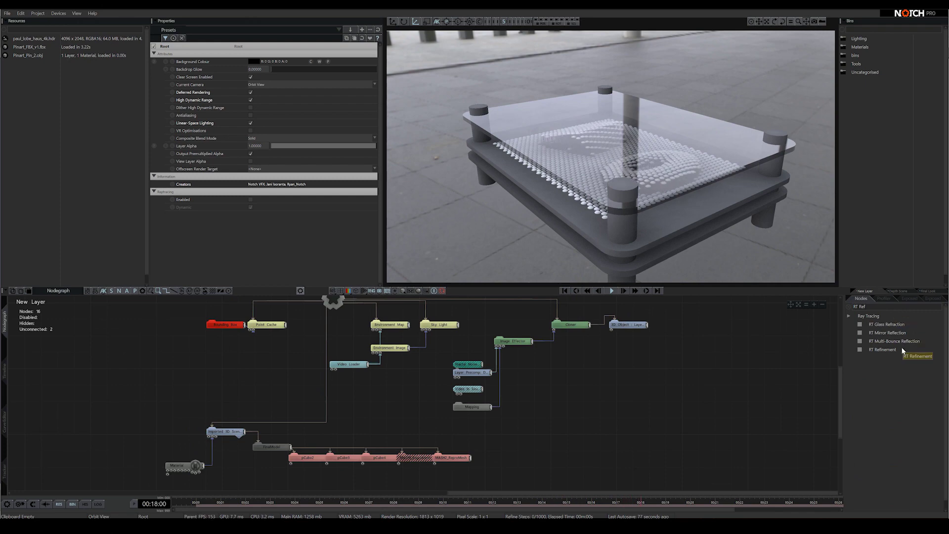
drag(895, 341, 413, 386)
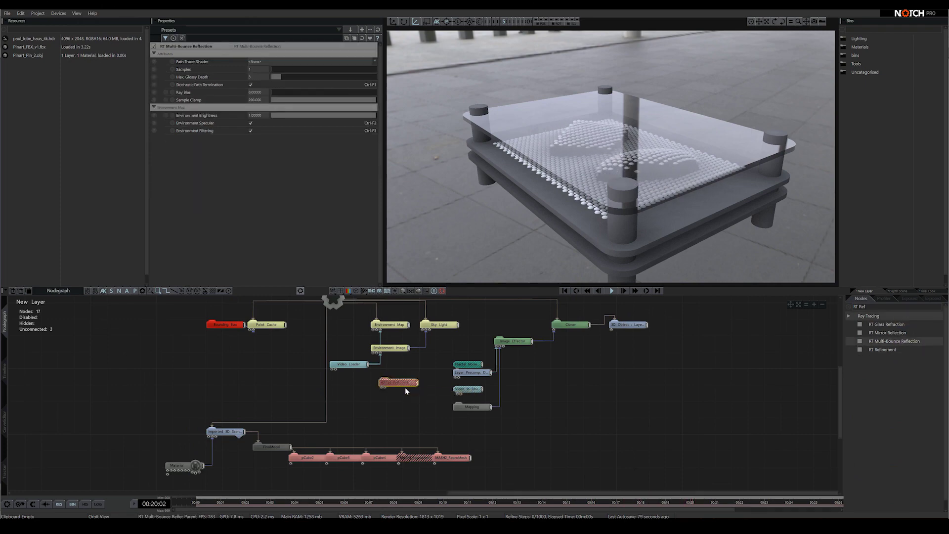
click(333, 301)
click(250, 200)
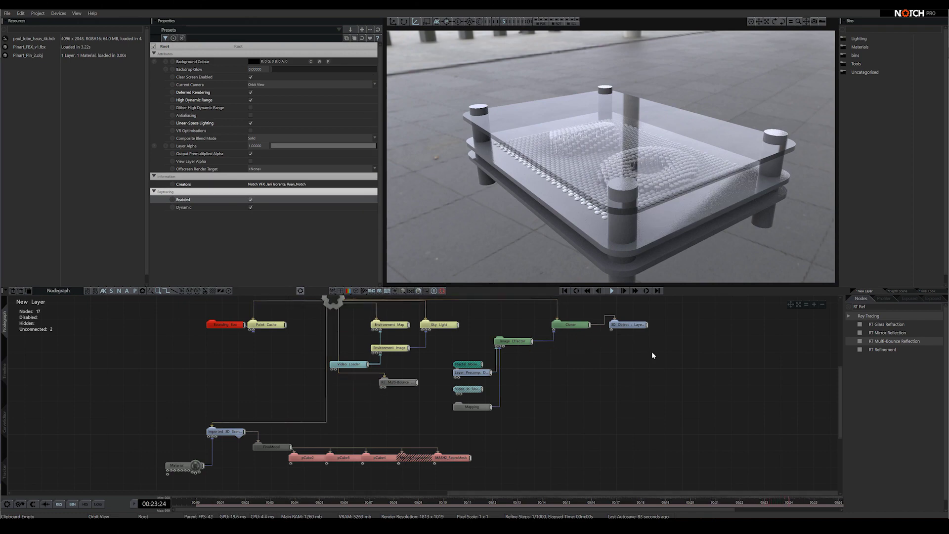
Step: Apply a Metallic Material to the cloned pin's 3D Object, with Roughness 0 and Specular Intensity about 0.34
text(Metal)
drag(891, 324, 625, 339)
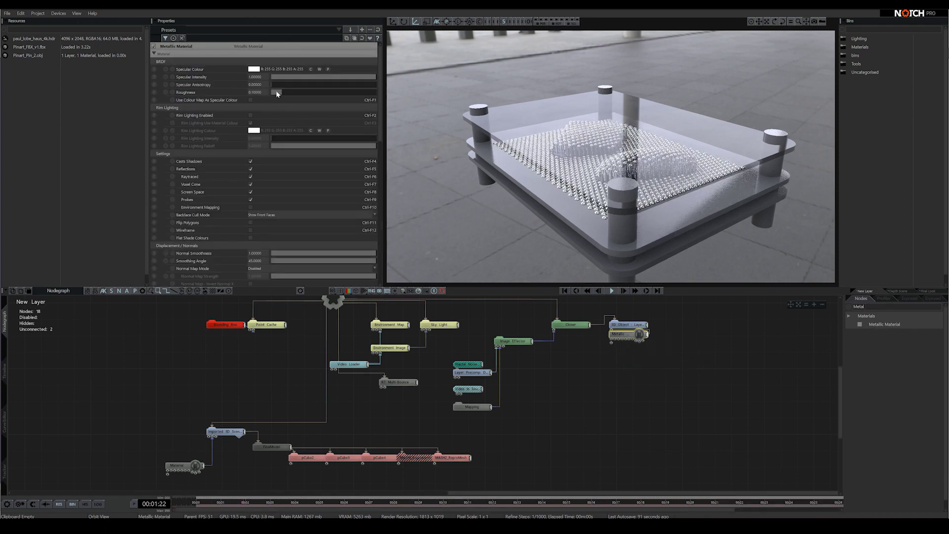
drag(276, 93, 269, 92)
click(372, 78)
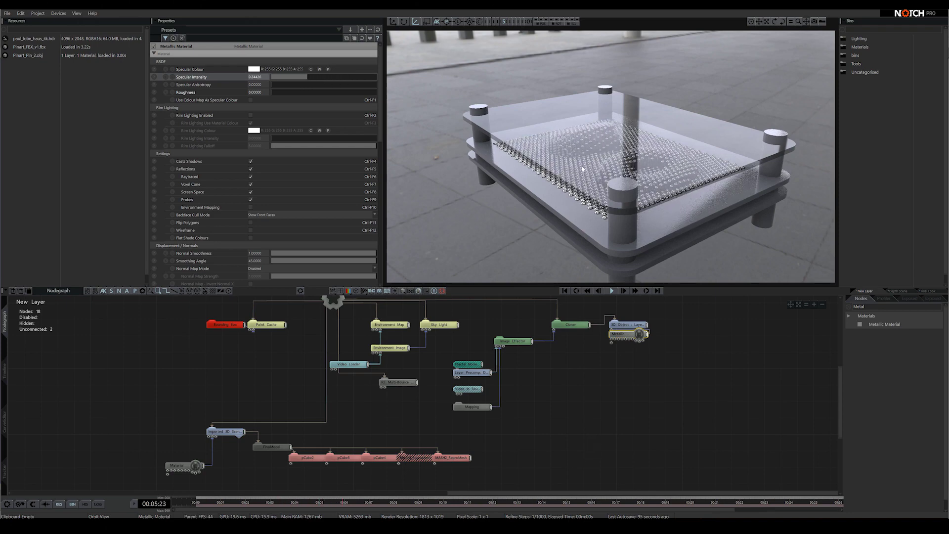
right_drag(582, 169, 646, 189)
scroll(660, 190, down, 3)
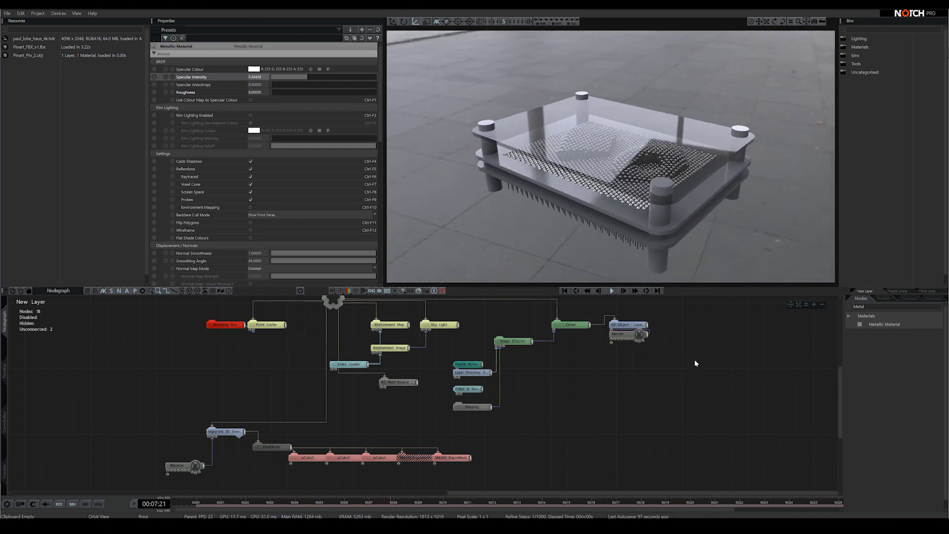
click(718, 357)
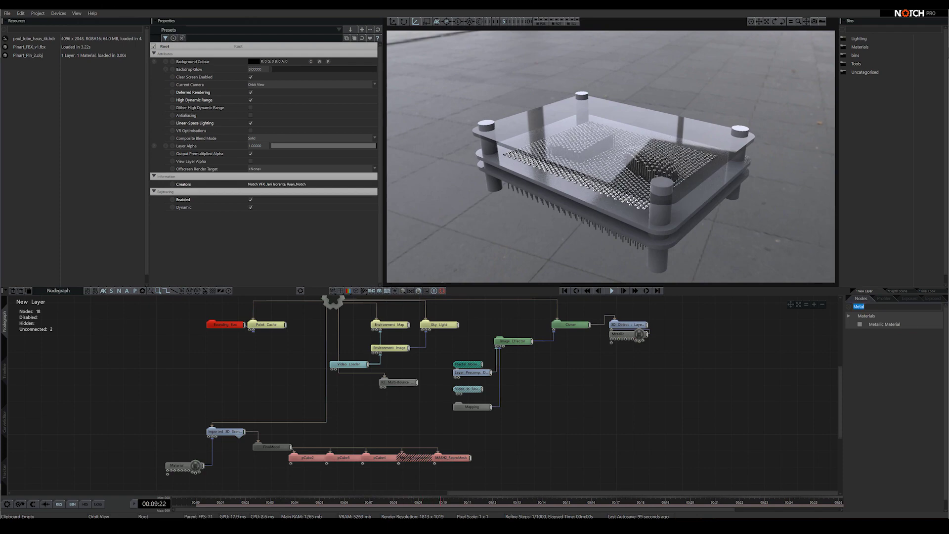
Step: Add a second Material node for the Imported 3D Scene's frame and position it above the glass material
text(Mater)
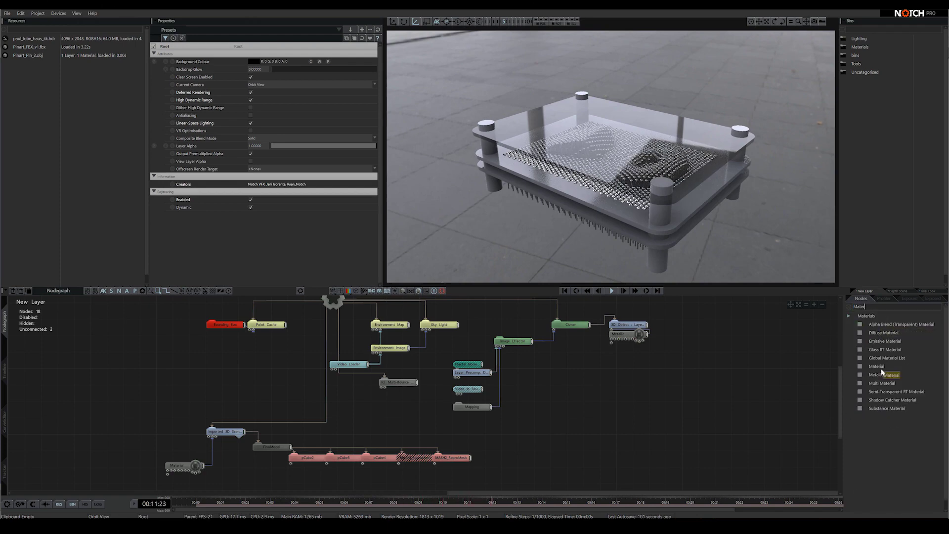
drag(876, 366, 504, 473)
drag(217, 475, 216, 477)
right_drag(281, 452, 347, 417)
drag(295, 448, 251, 415)
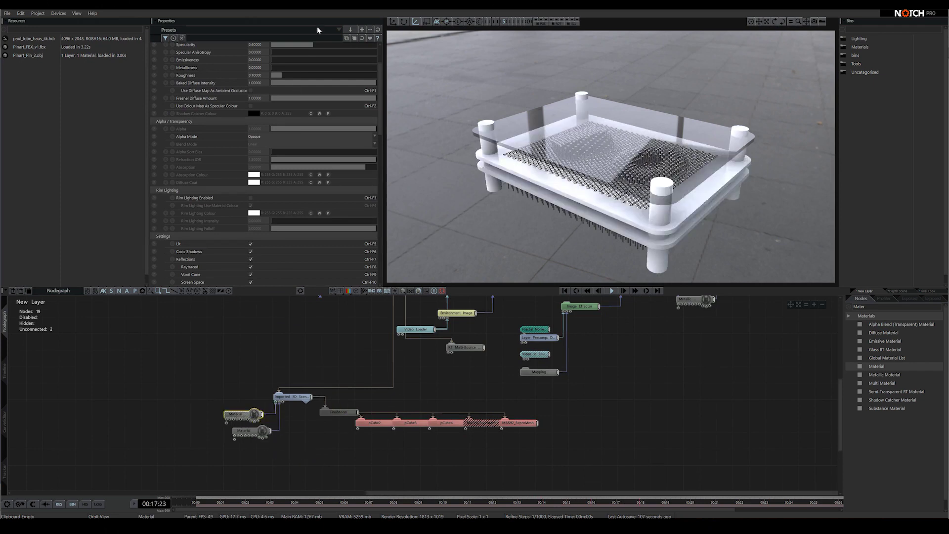
Step: Set the frame material's Brightness to about 0.2, Roughness to 0 and Specular Intensity to about 0.6
scroll(280, 78, up, 3)
drag(281, 78, 292, 78)
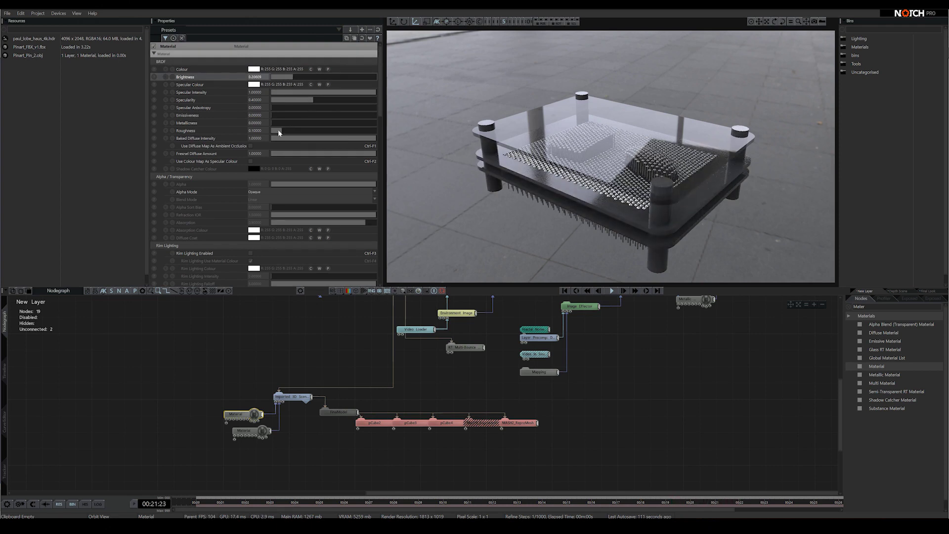
drag(278, 130, 271, 130)
drag(367, 93, 334, 93)
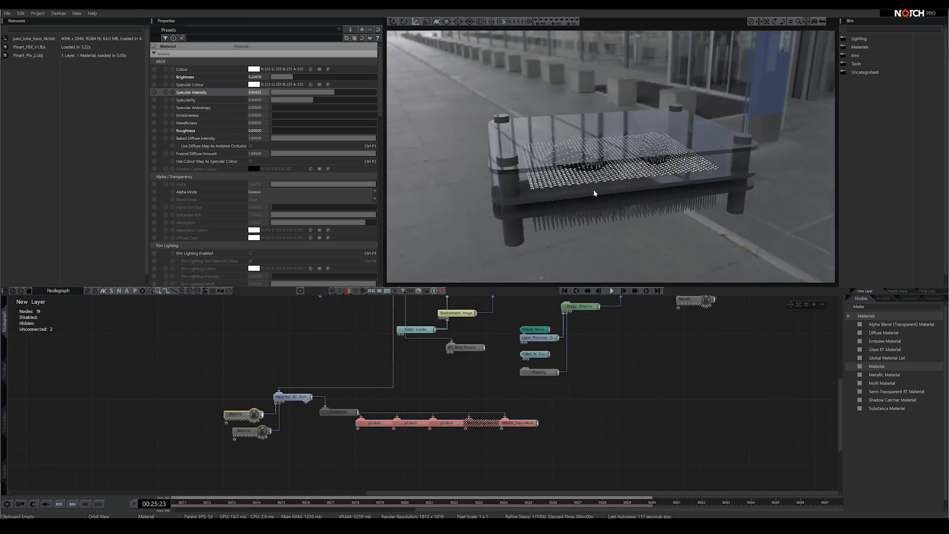
Step: Add a Temporal Antialiasing post-effect node and connect it to the root
click(882, 306)
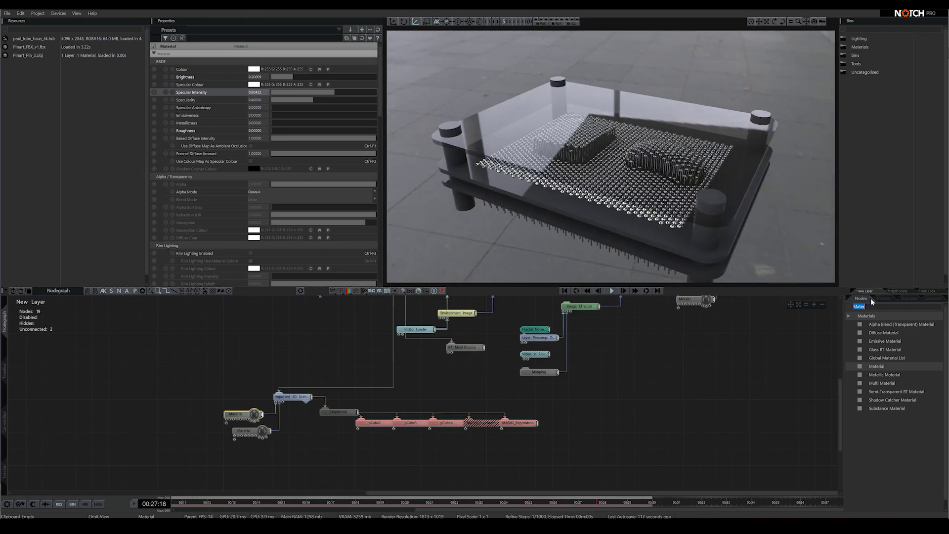
text(Tem,p)
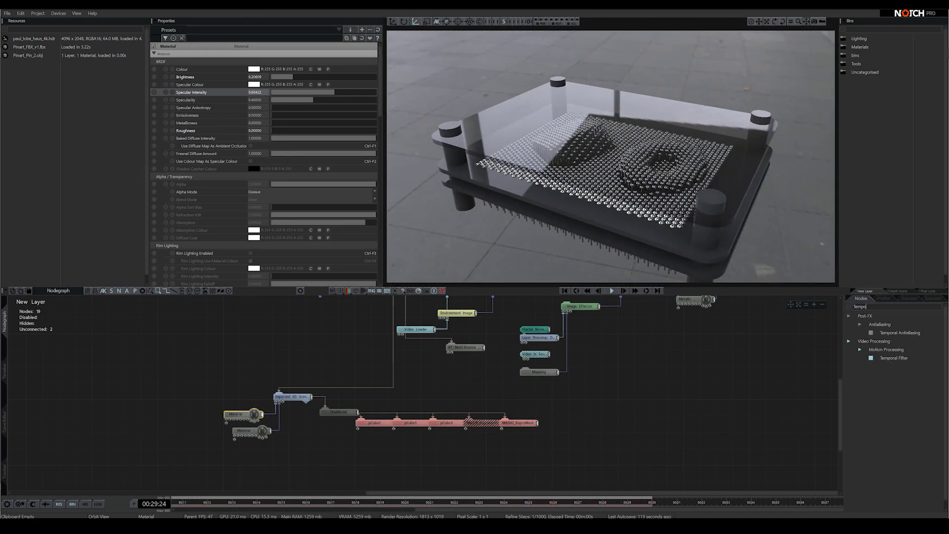
key(BackSpace)
key(BackSpace)
text(po)
drag(900, 333, 656, 347)
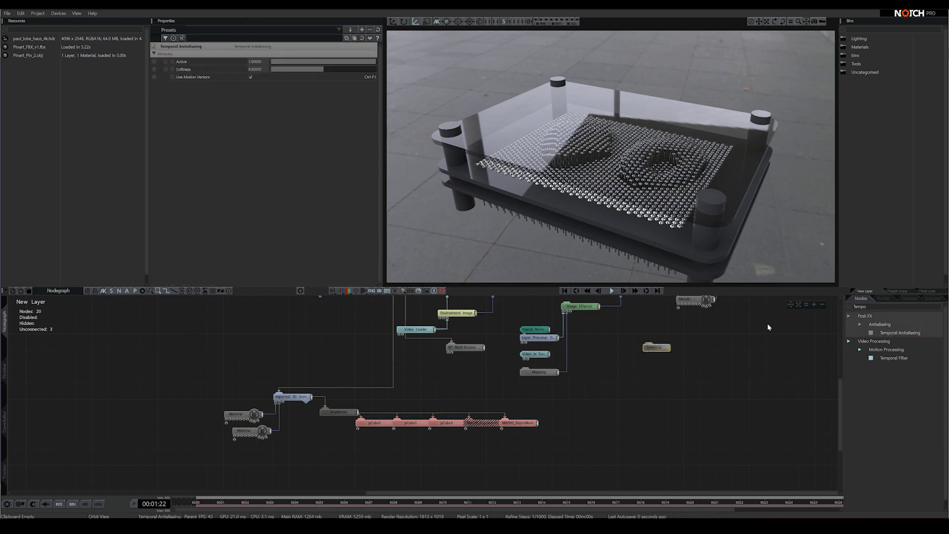
Step: Add a Film Grading node beneath the Temporal Antialiasing node and connect it to the root
click(859, 306)
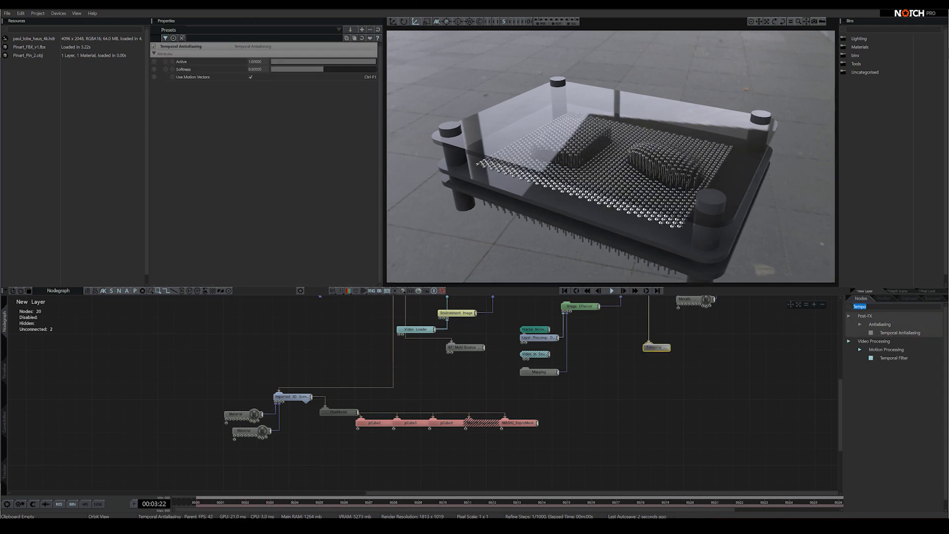
text(Film)
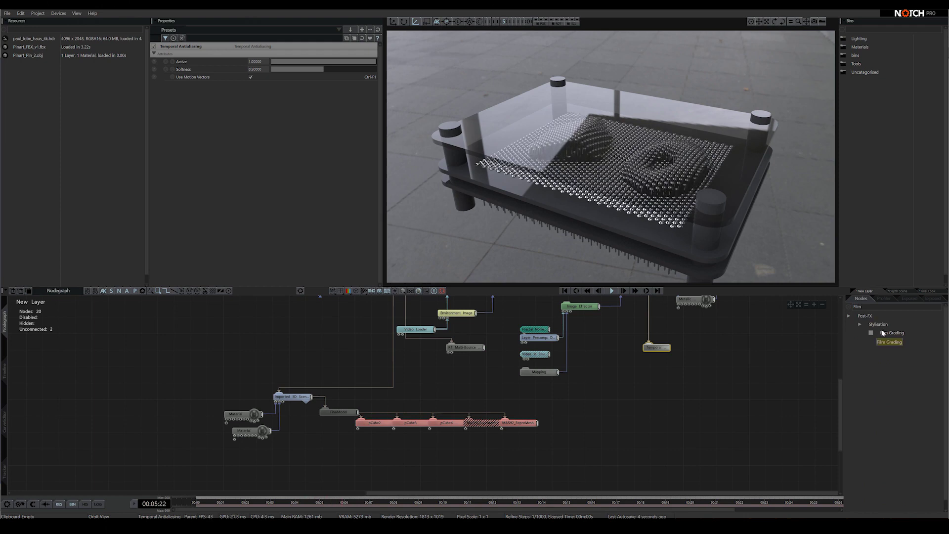
drag(891, 332, 655, 372)
double_click(655, 371)
Step: Add a Colour Correction node below the Film Grading node and raise its Brightness to about 1.18
click(858, 306)
text(Colour)
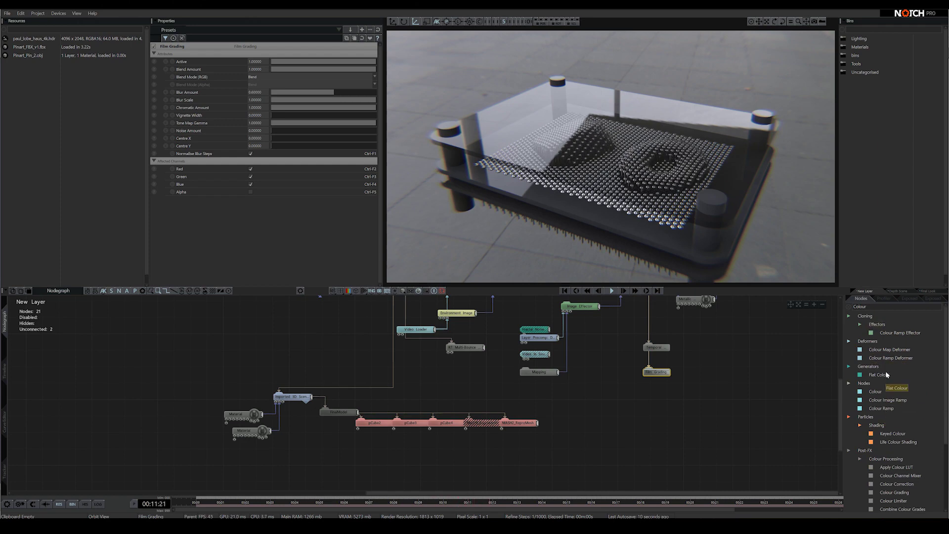
drag(897, 486, 652, 388)
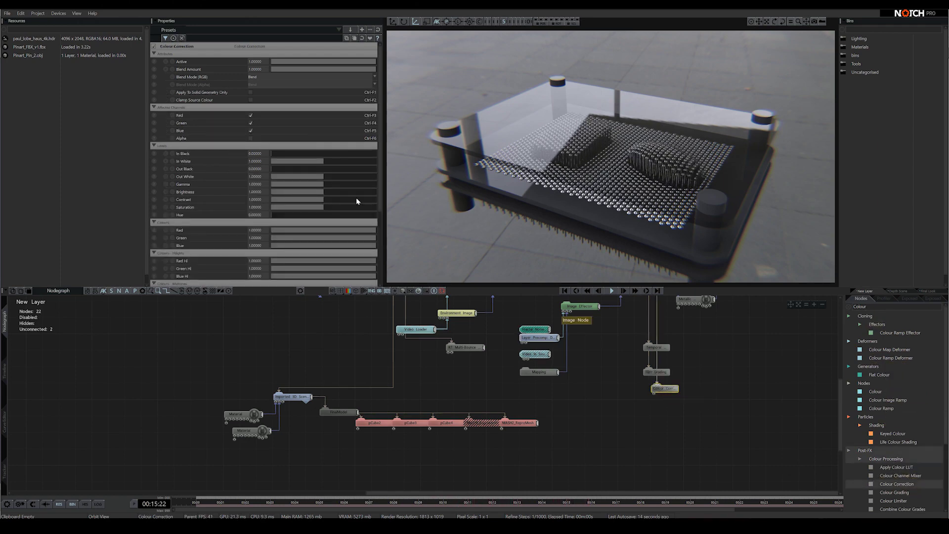
drag(326, 191, 332, 192)
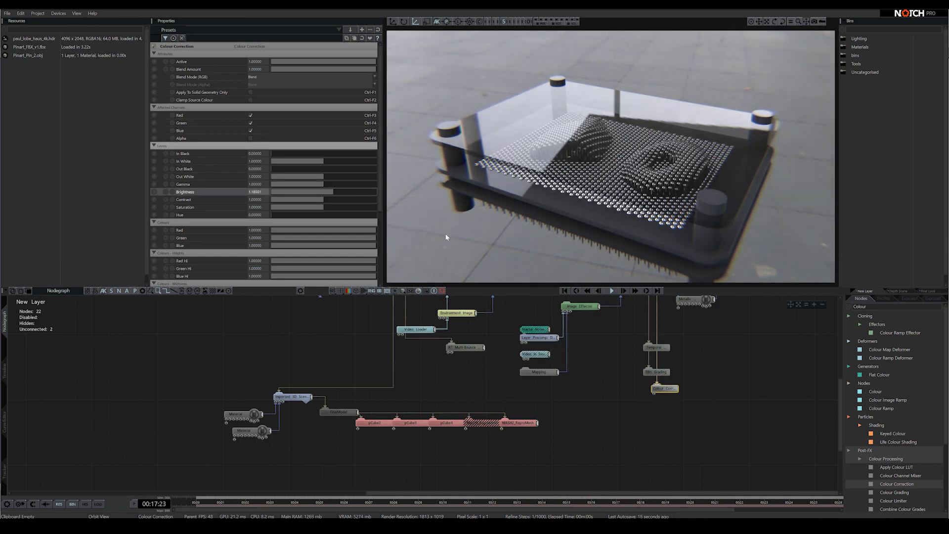